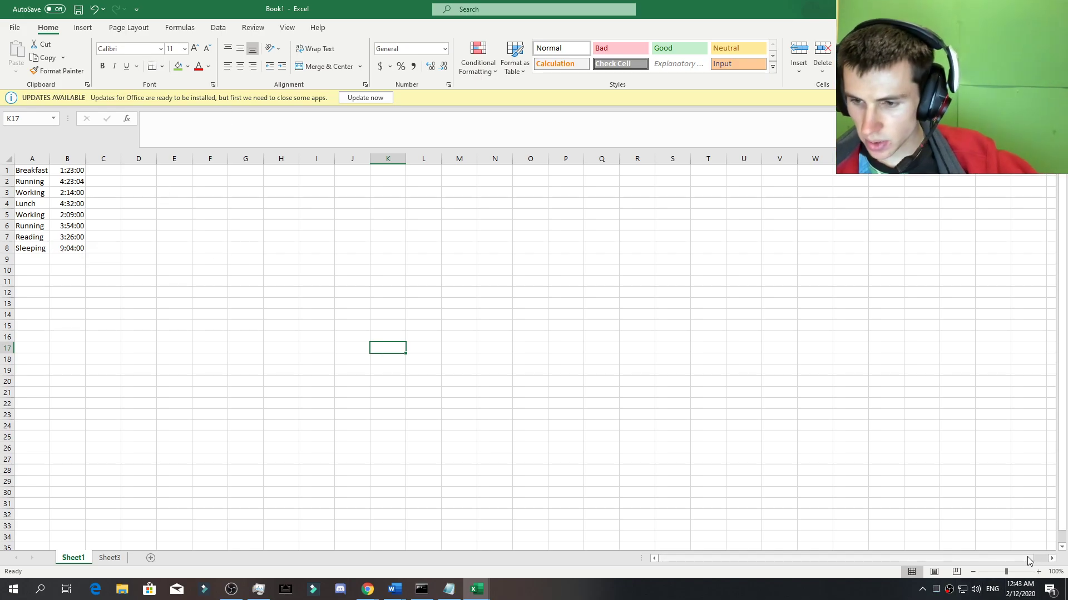
Step: Examine the activities in column A and each of their durations in B1:B8
left_click_drag(1005, 572, 1018, 572)
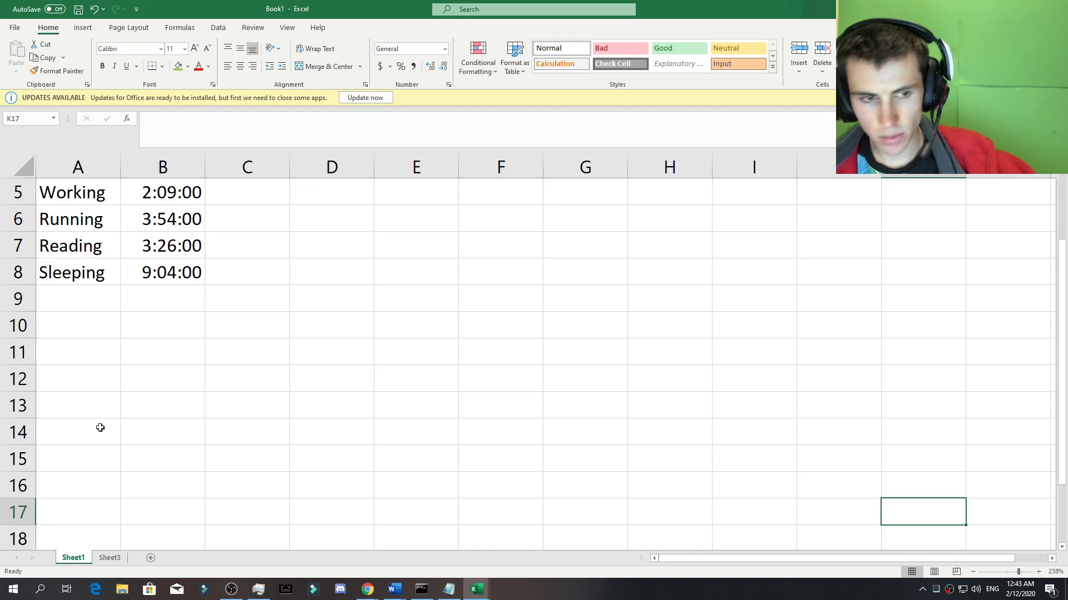
scroll(140, 372, "up", 2)
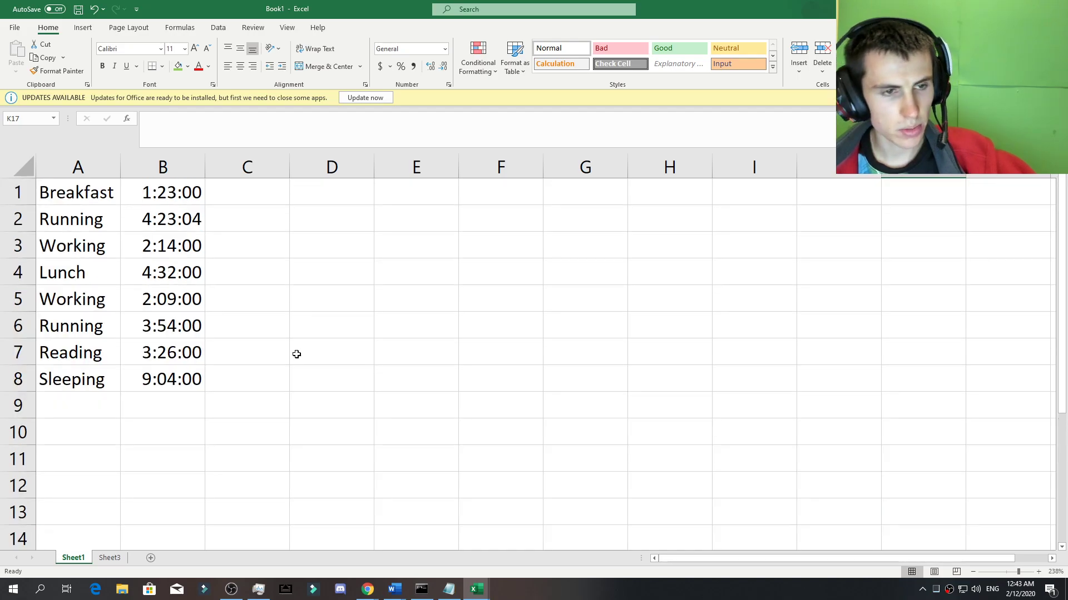
left_click(109, 192)
left_click(167, 196)
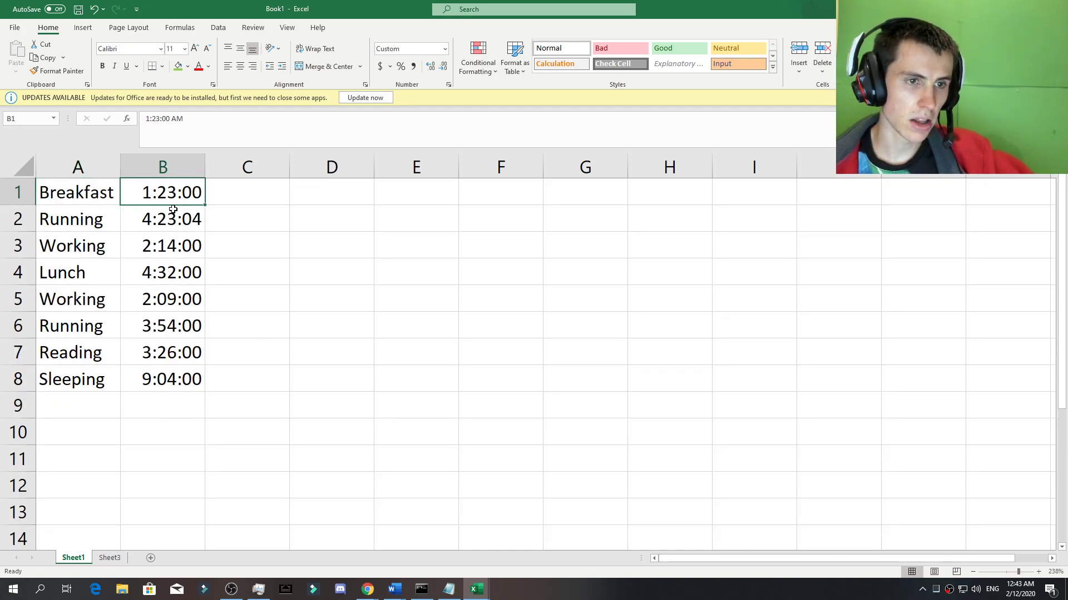
left_click(165, 220)
left_click(165, 246)
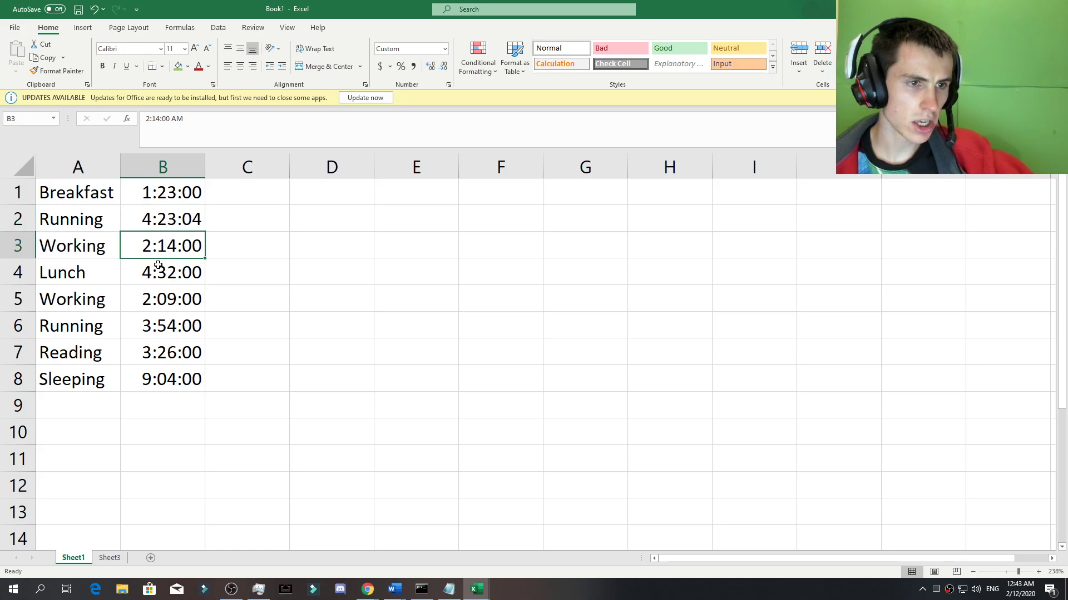
left_click(158, 267)
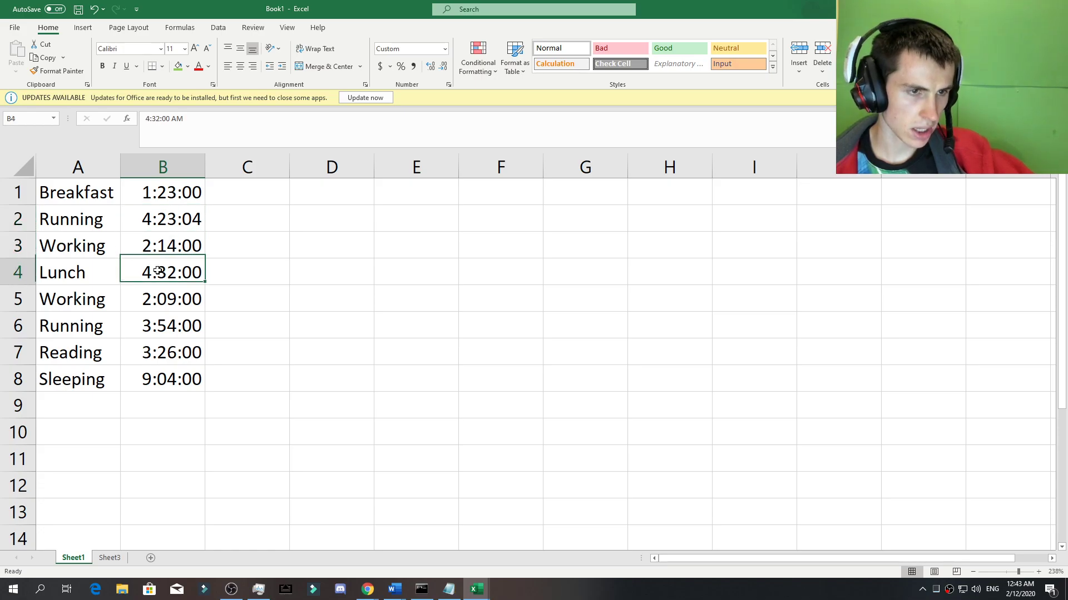
left_click(170, 301)
left_click(171, 327)
left_click(172, 352)
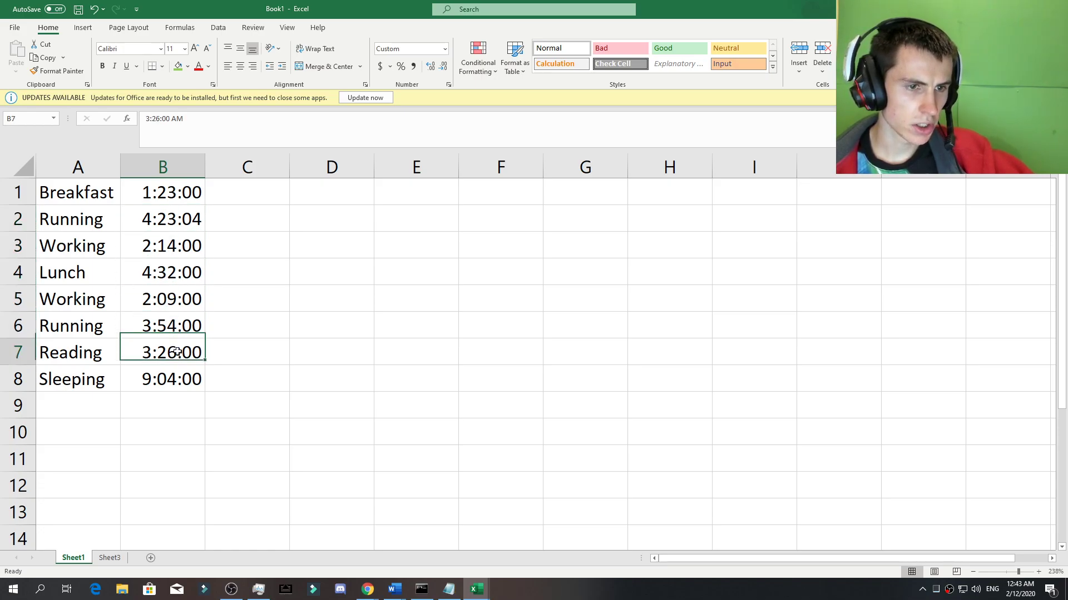
left_click(174, 374)
left_click(252, 344)
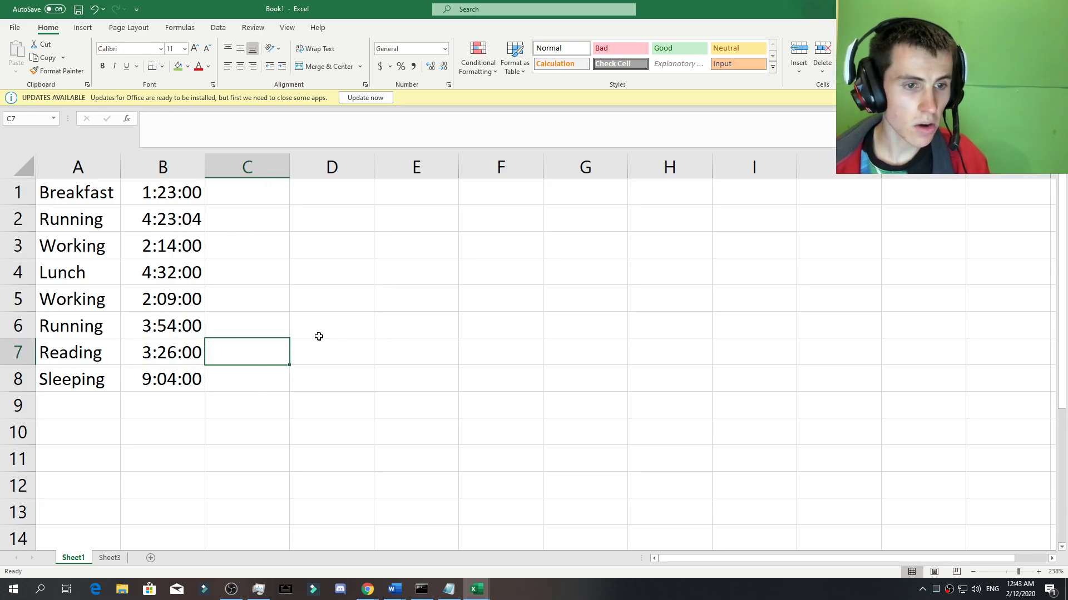
left_click(186, 399)
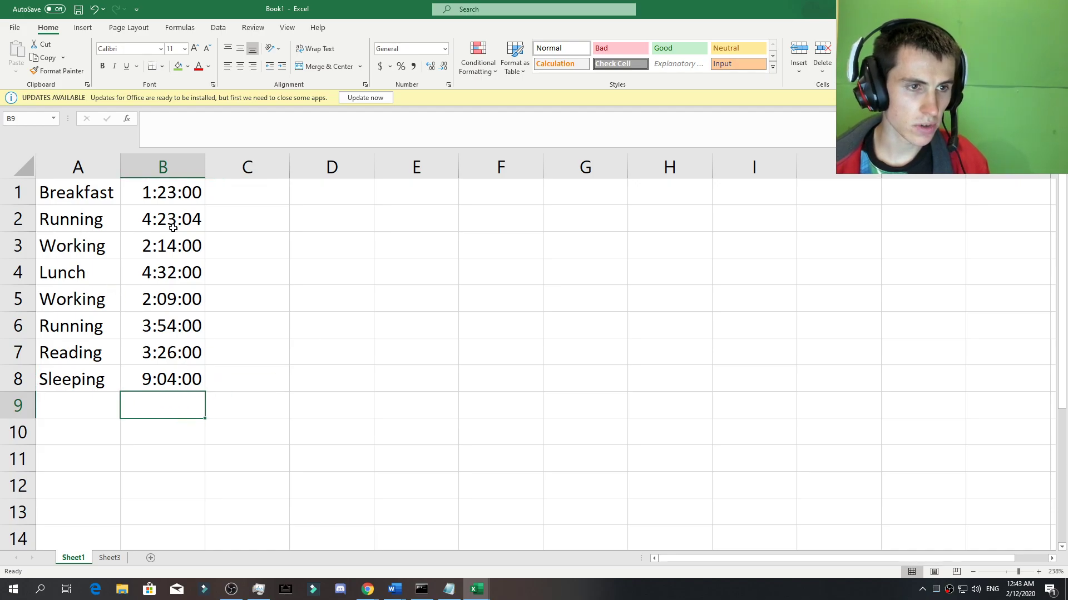
Step: Enter a sample text label in E1 and the time 3:21 in F1
left_click(401, 199)
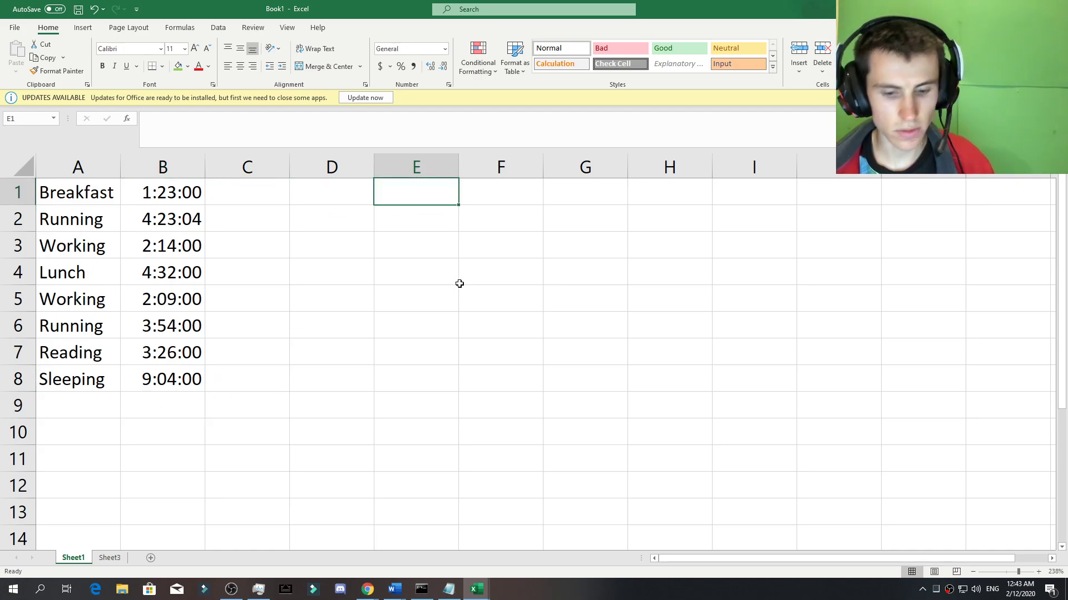
type("Tim")
key("Tab")
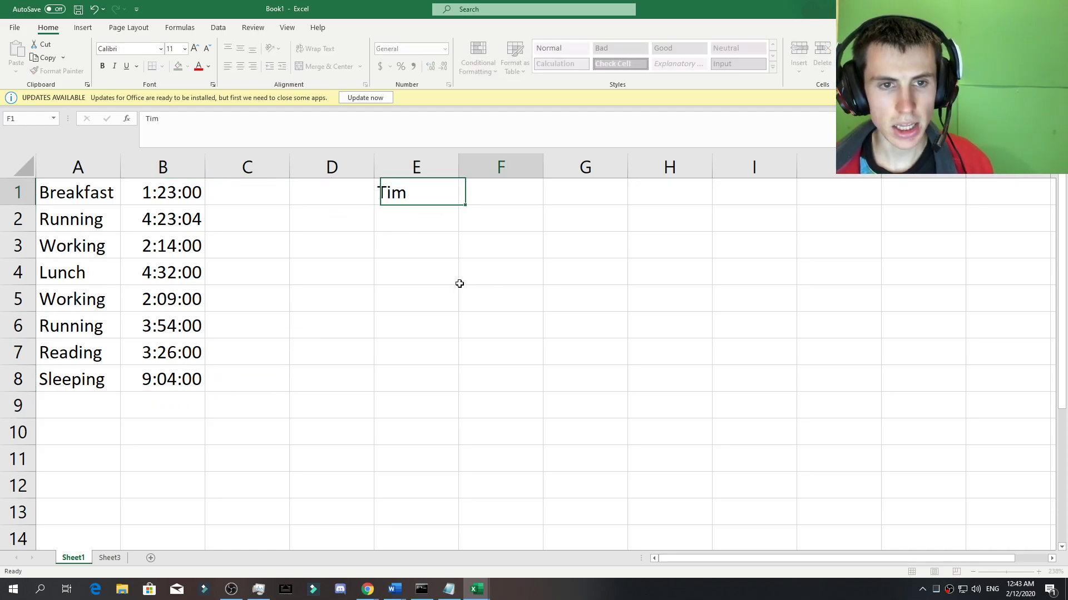
type("3:21")
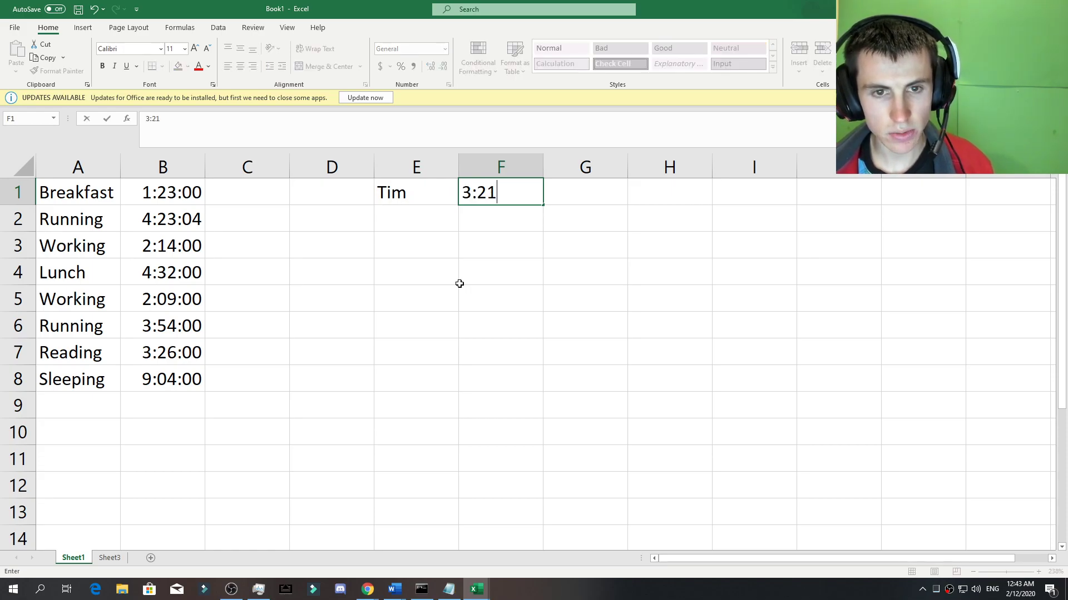
key("Return")
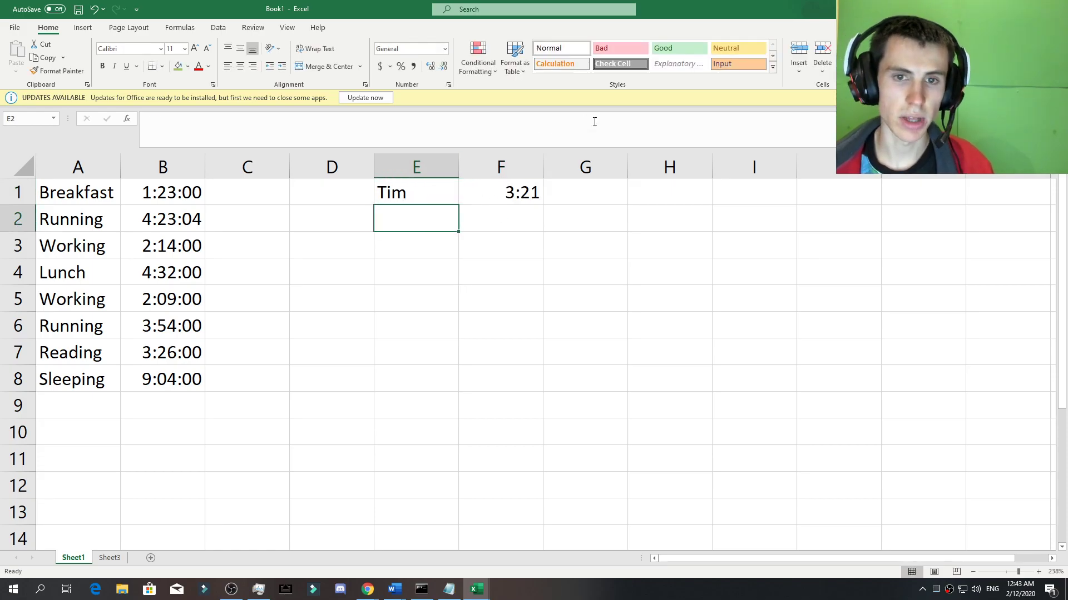
Step: Clear the sample label from E1 and the sample time from F1
left_click(415, 168)
left_click(398, 215)
left_click_drag(399, 199, 569, 191)
key("BackSpace")
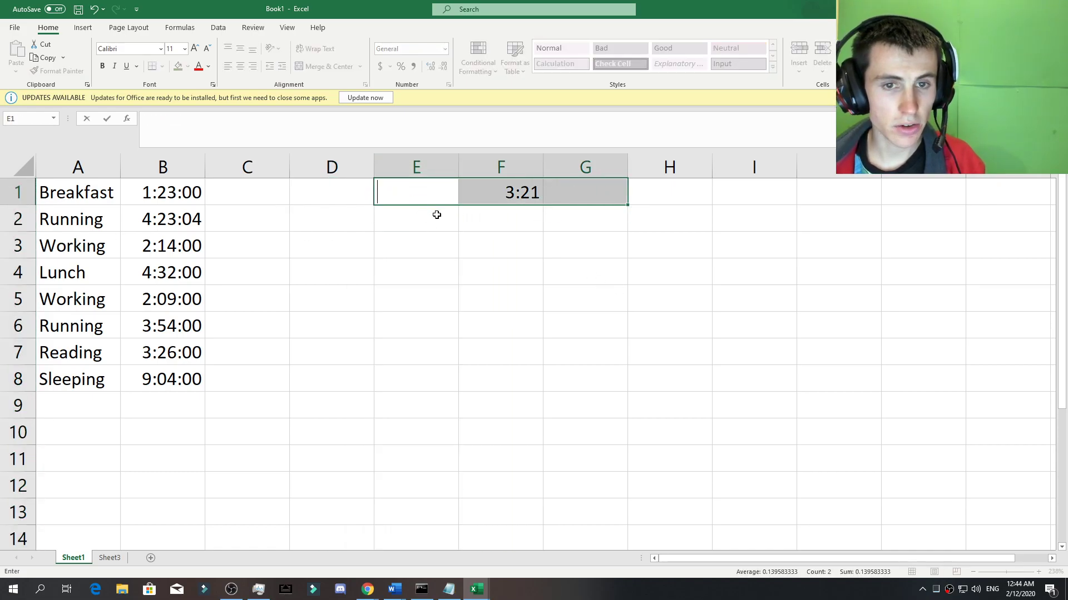
left_click(481, 191)
key("BackSpace")
Step: Total the durations B1:B8 in cell B9 with a SUM formula
left_click(98, 389)
left_click(139, 405)
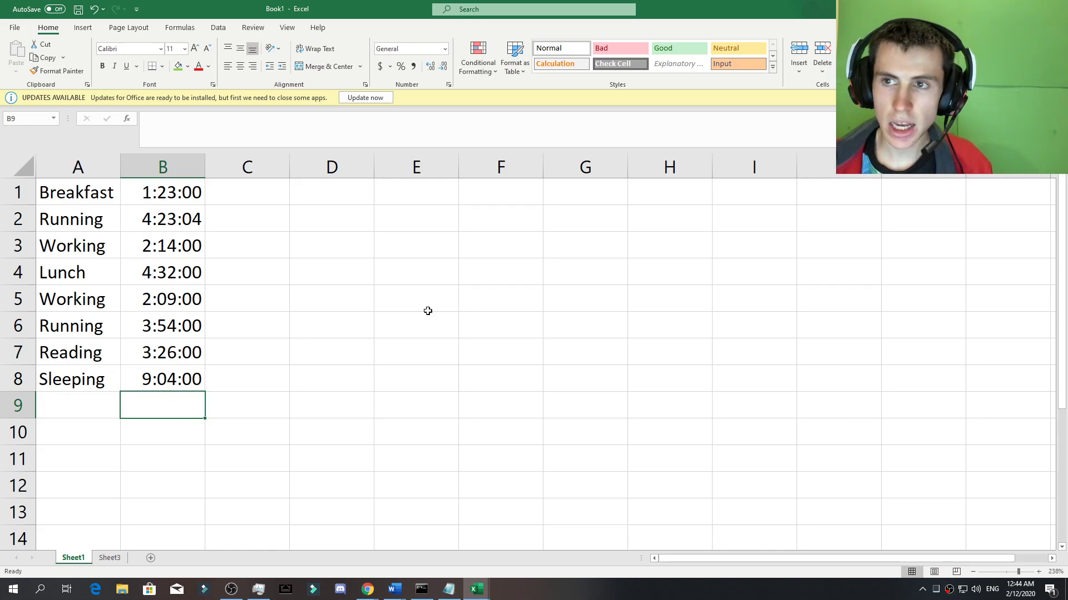
key("alt+equal")
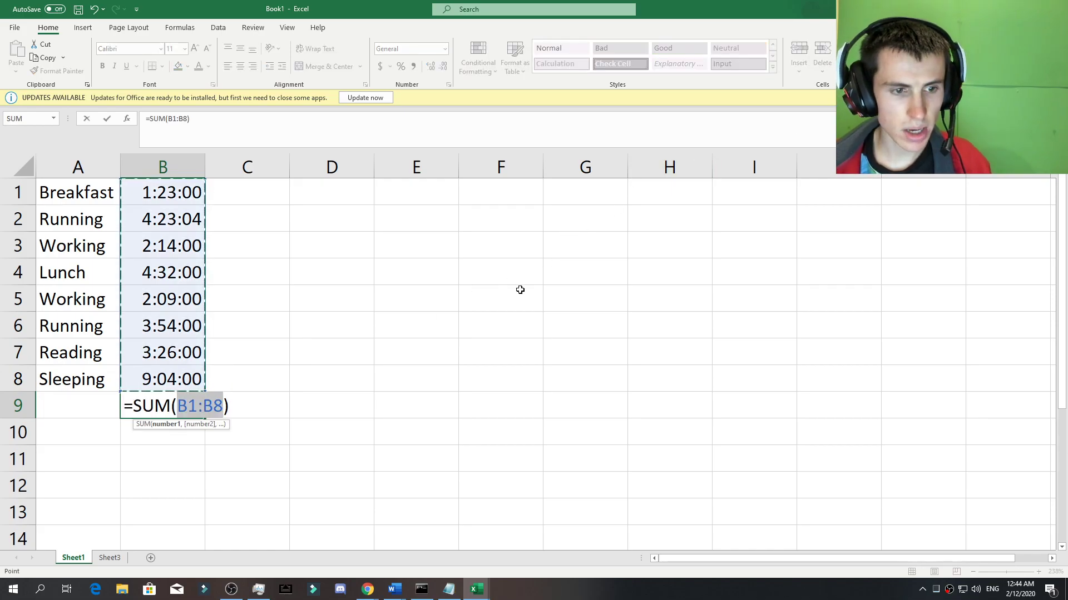
key("Return")
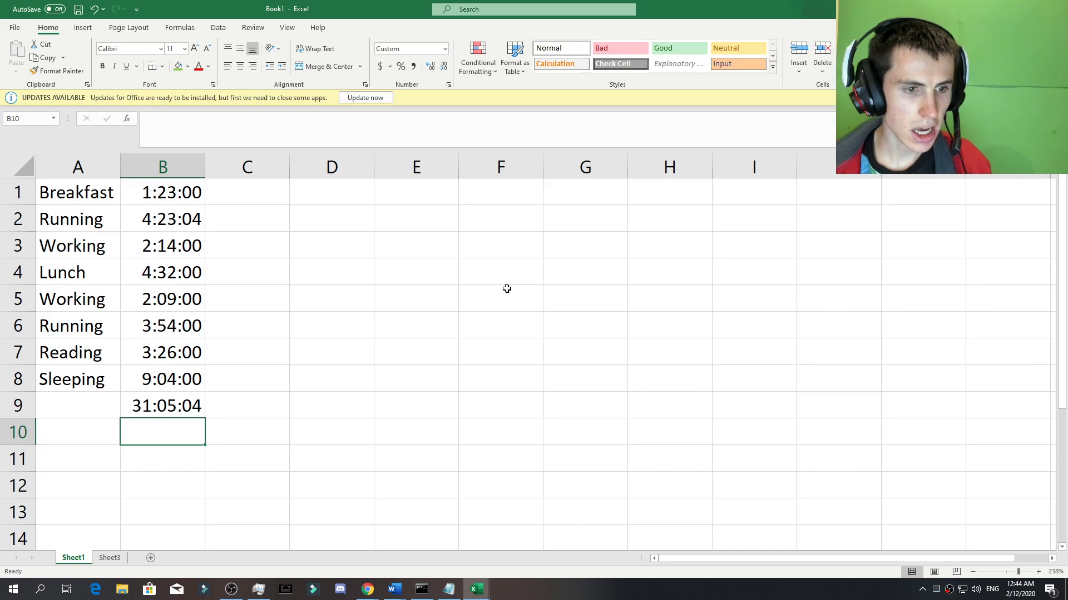
Step: Inspect the SUM formula in B9 and the range it references
left_click(164, 411)
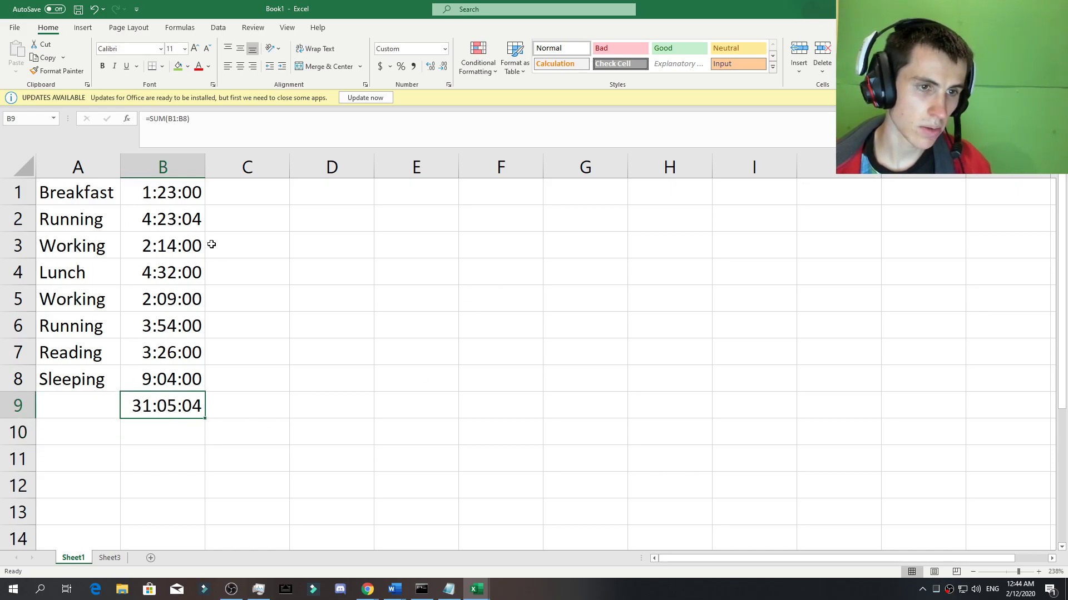
double_click(170, 406)
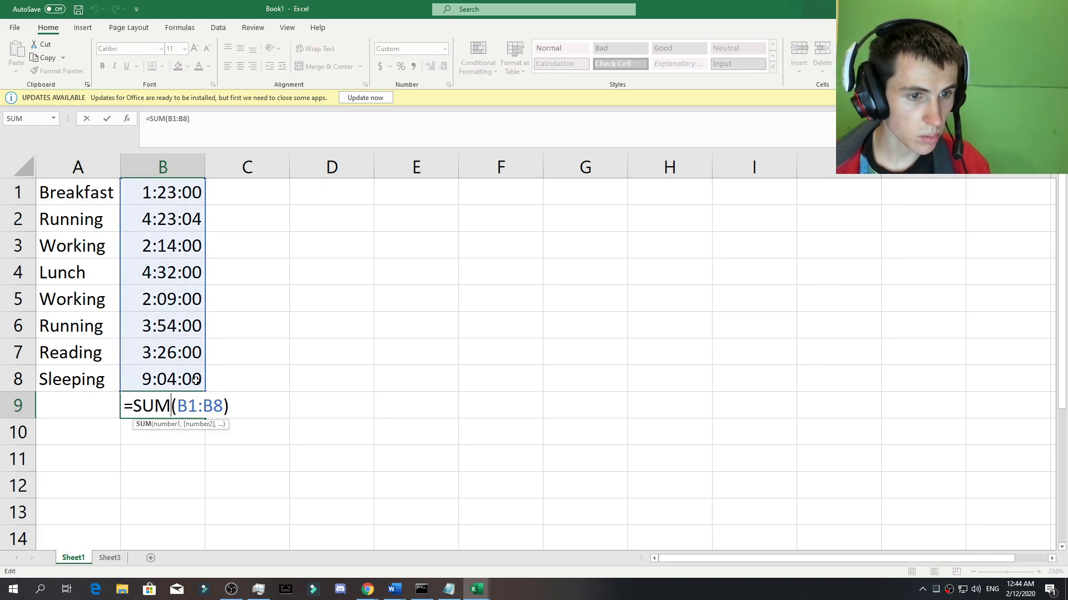
key("Return")
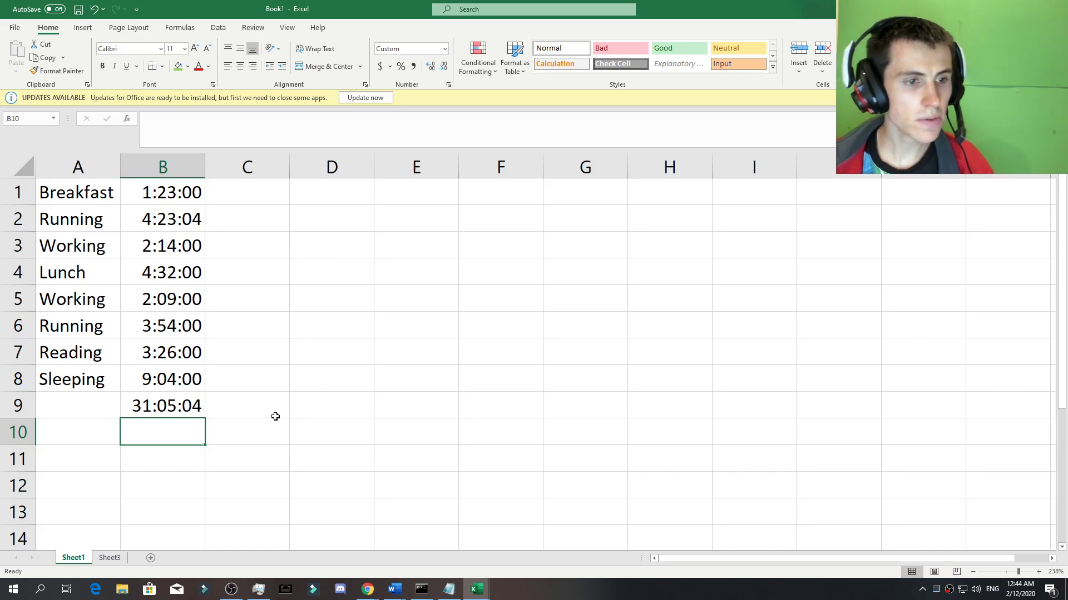
Step: Begin a SUMIF formula in cell D9
left_click(351, 408)
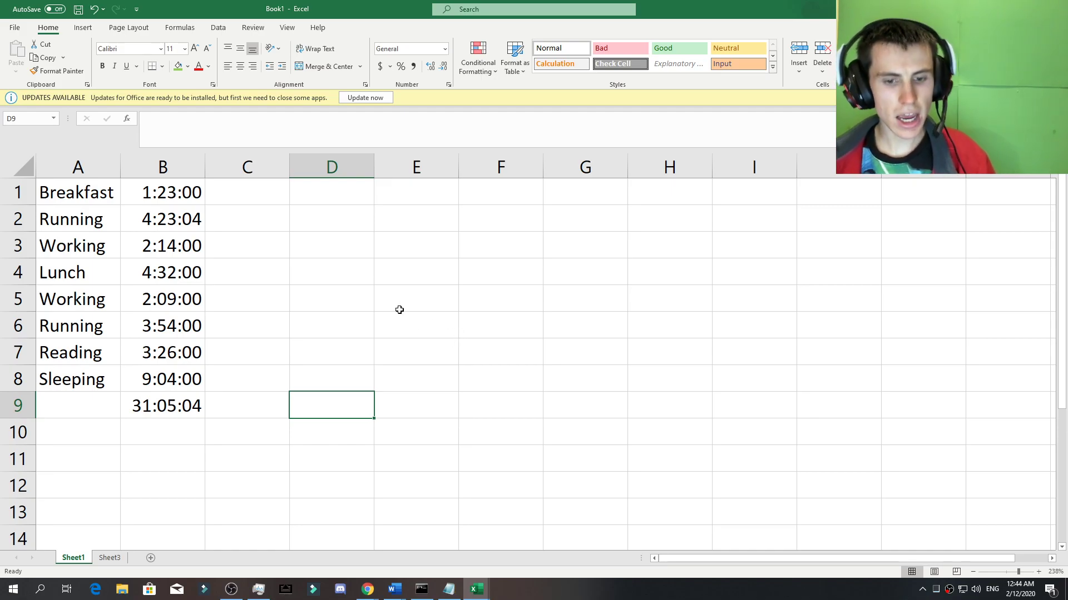
type("=")
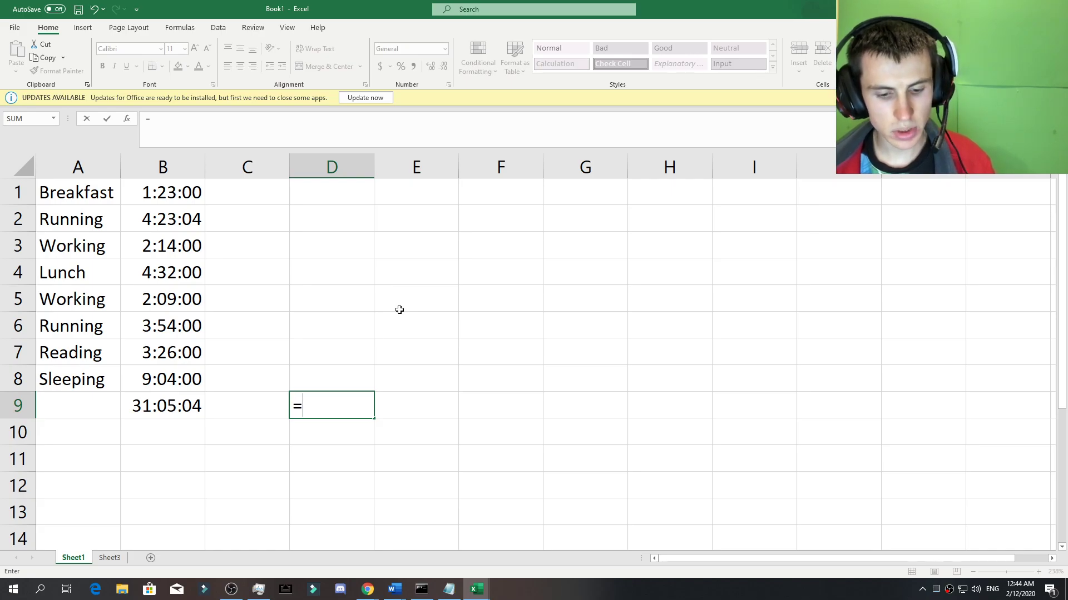
type("SUM")
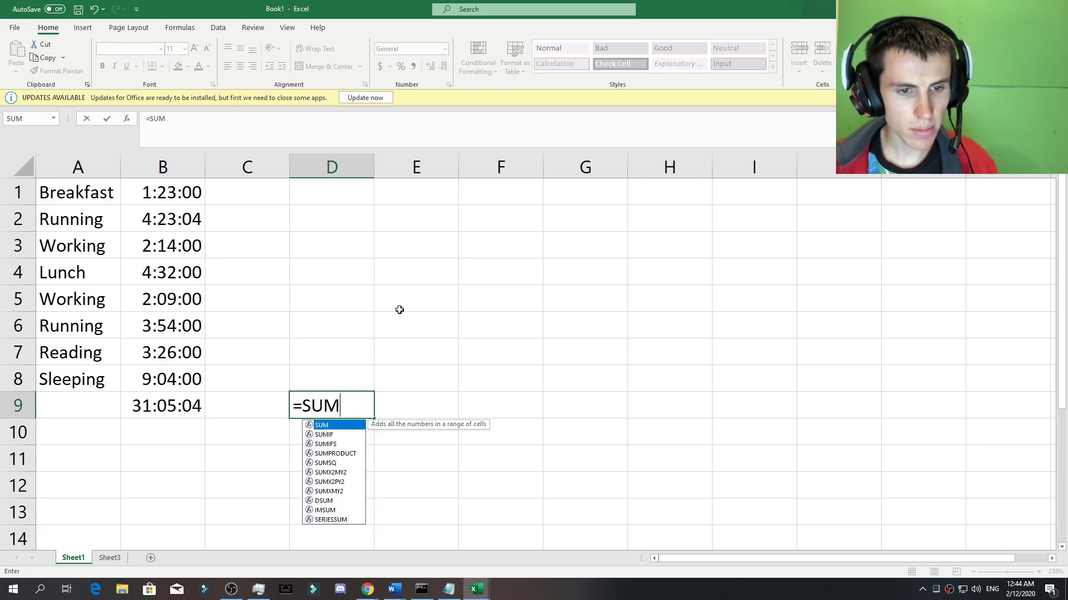
type("IF")
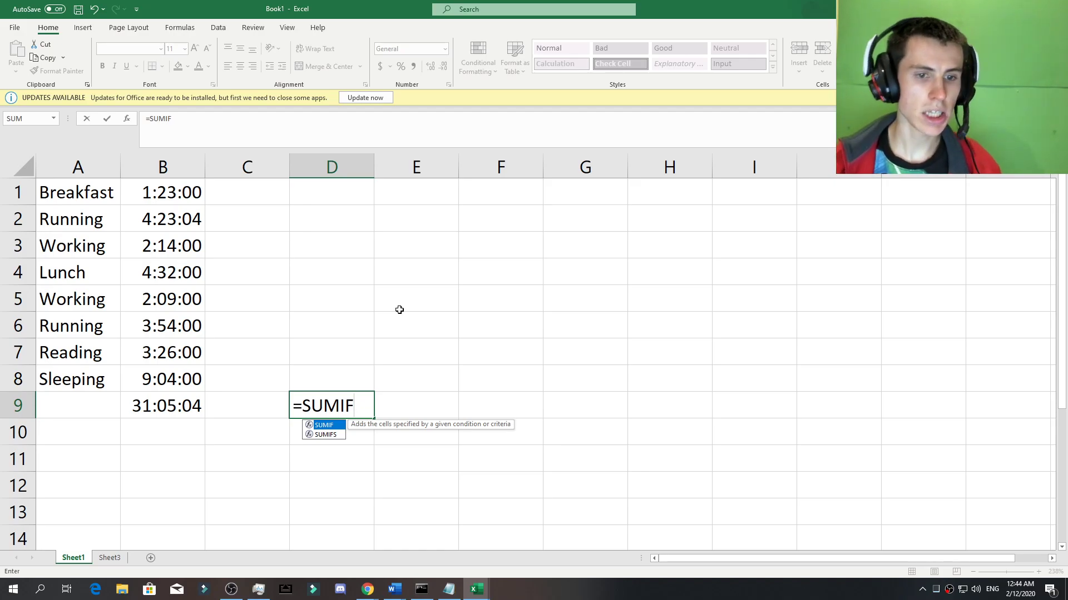
type("(")
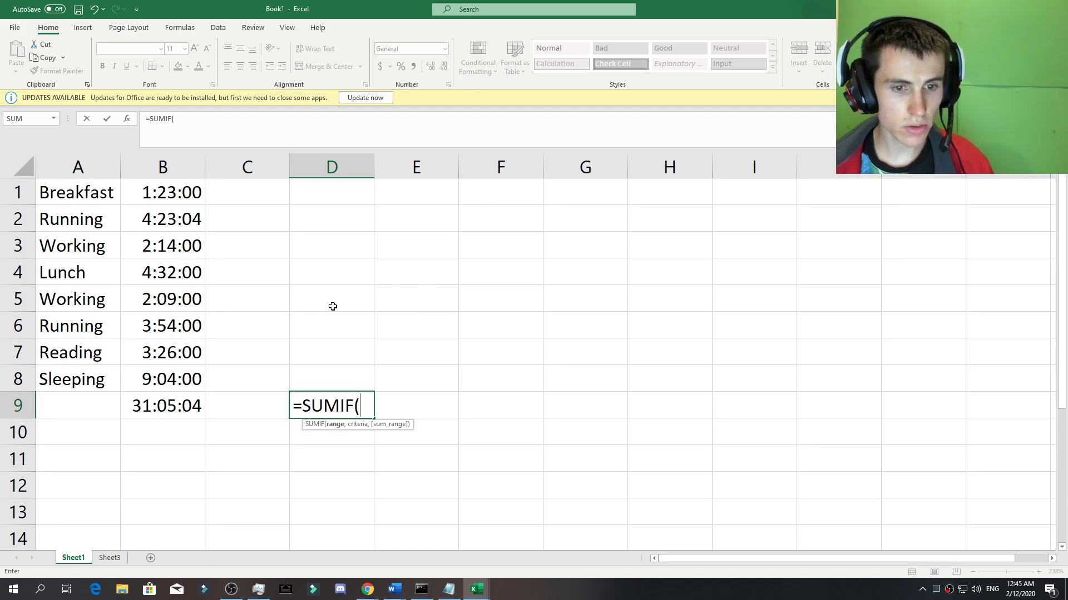
type("A")
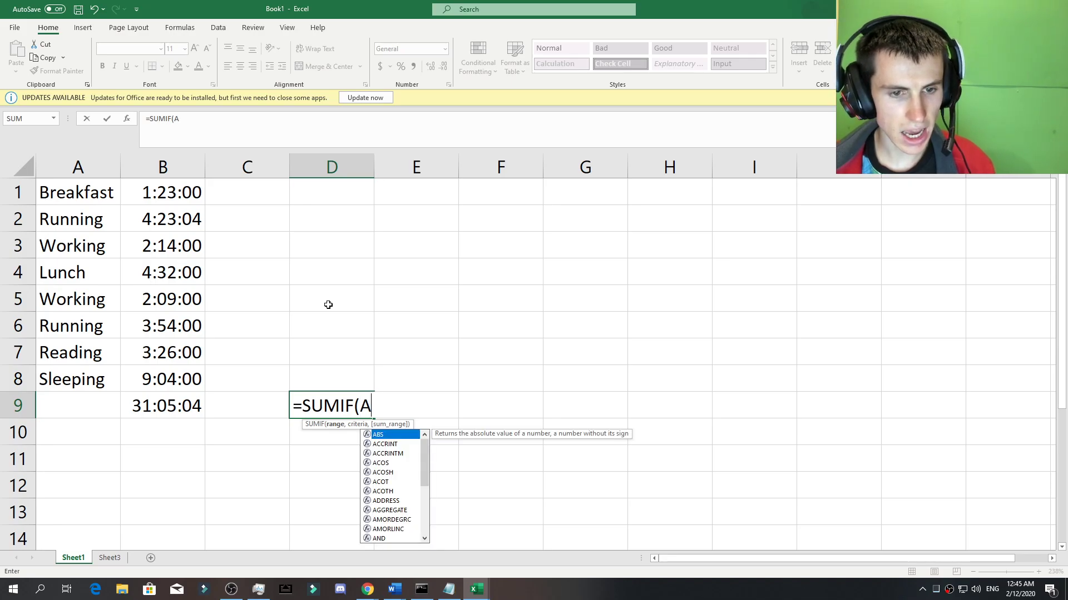
type("1")
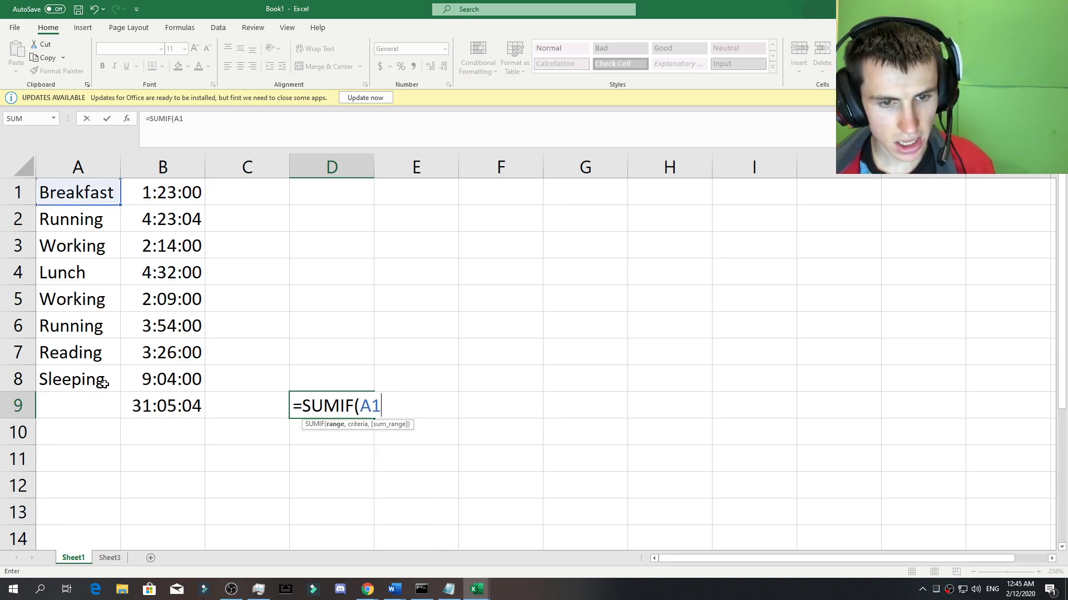
type(":A")
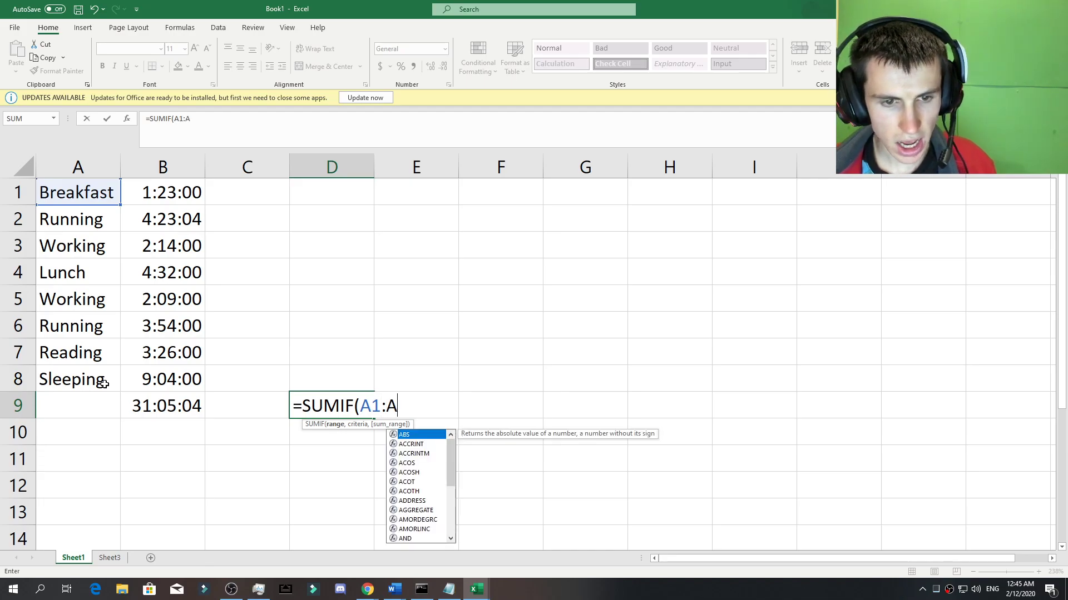
type("8")
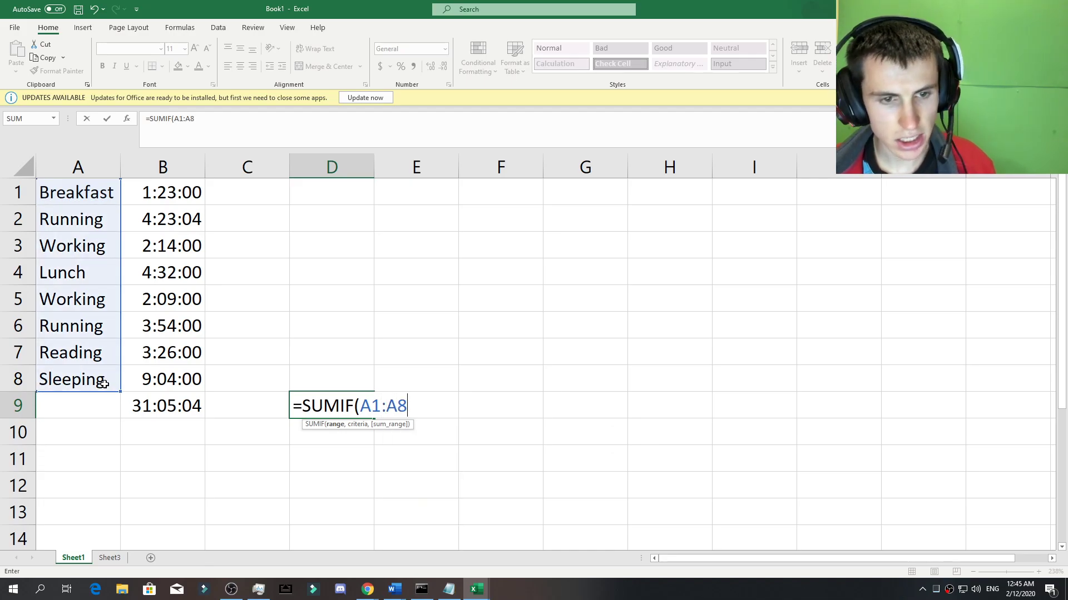
key("BackSpace")
key("BackSpace")
key("BackSpace")
key("BackSpace")
key("BackSpace")
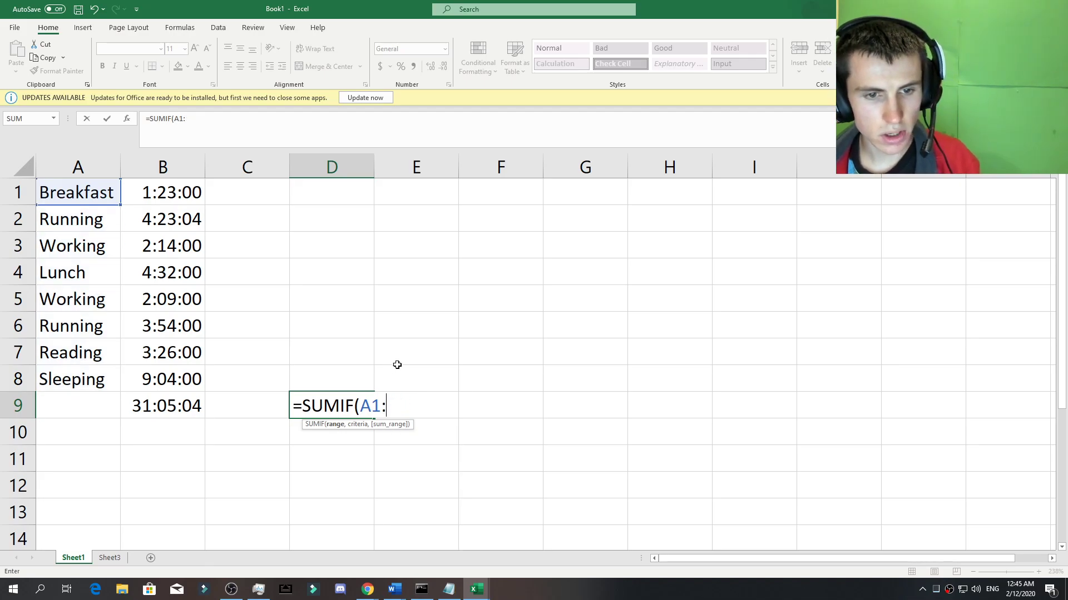
Step: Set A1:A8 as the criteria range of the SUMIF formula in cell D9
left_click_drag(78, 189, 99, 385)
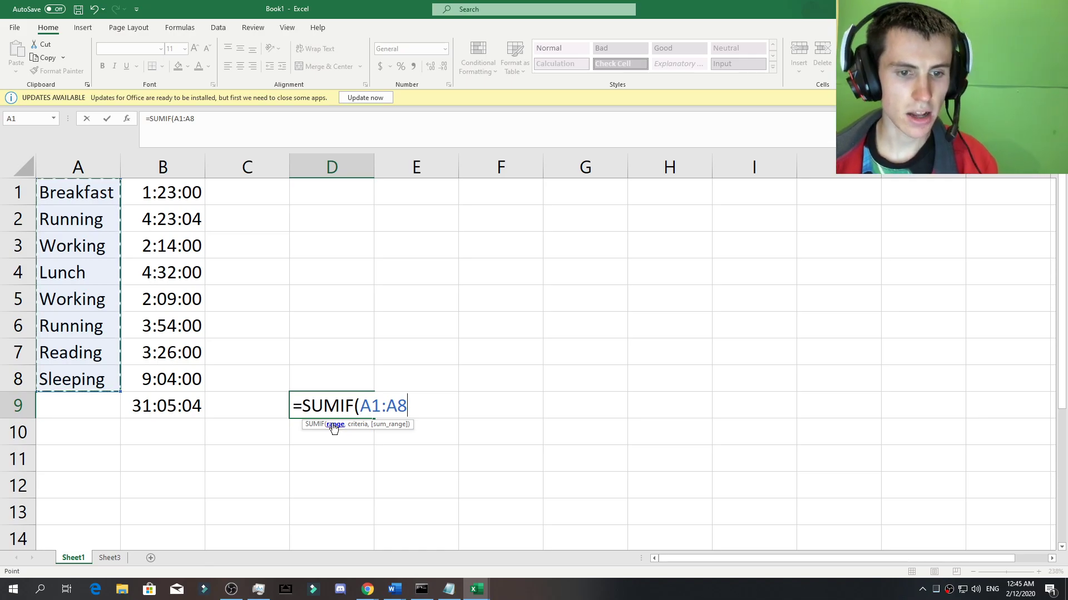
type(",")
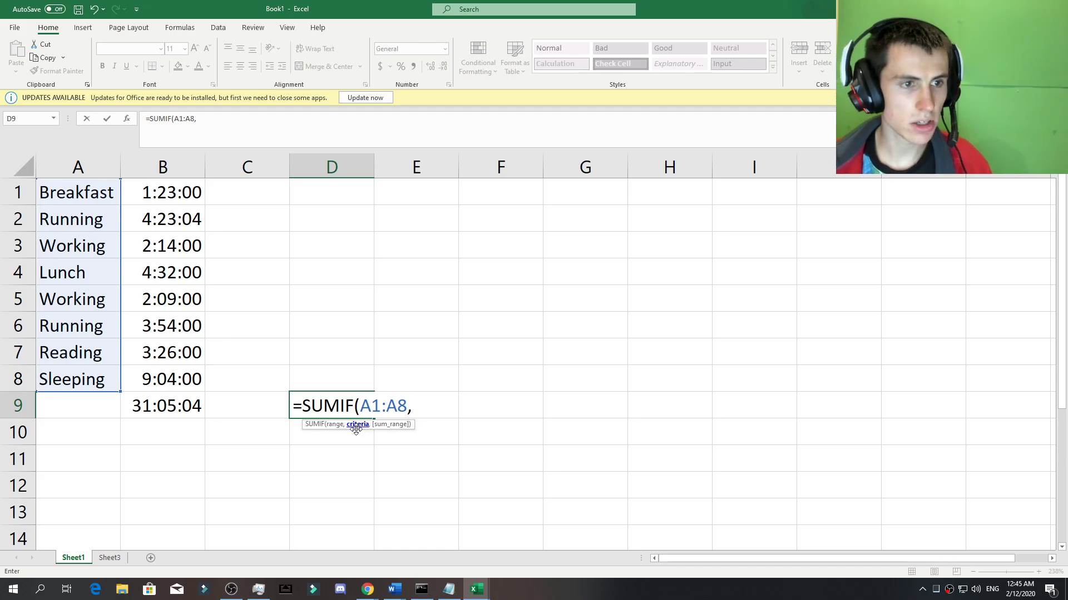
left_click(90, 225)
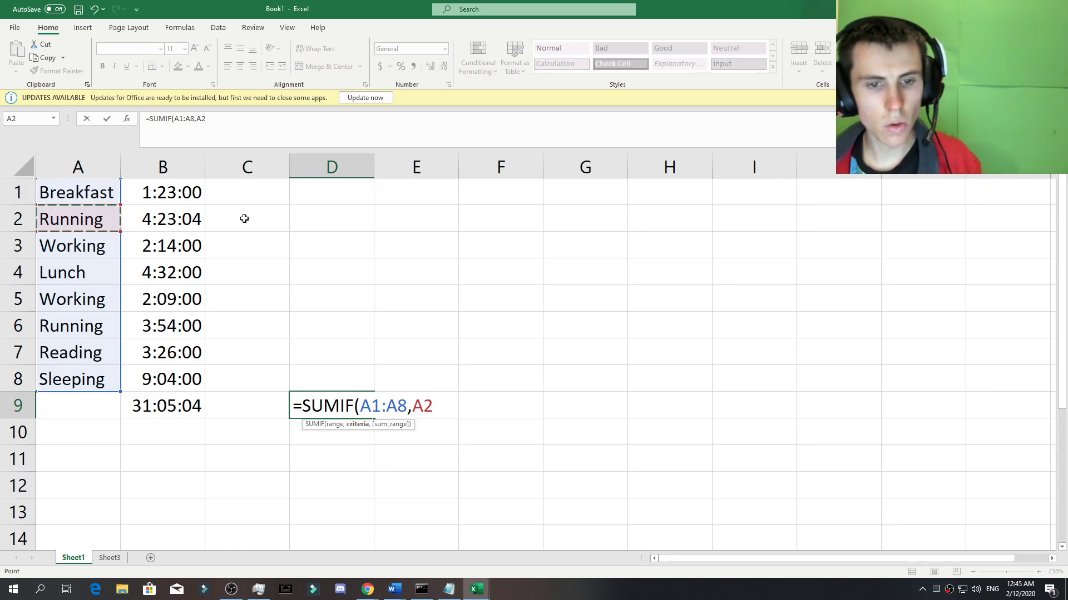
key("BackSpace")
key("BackSpace")
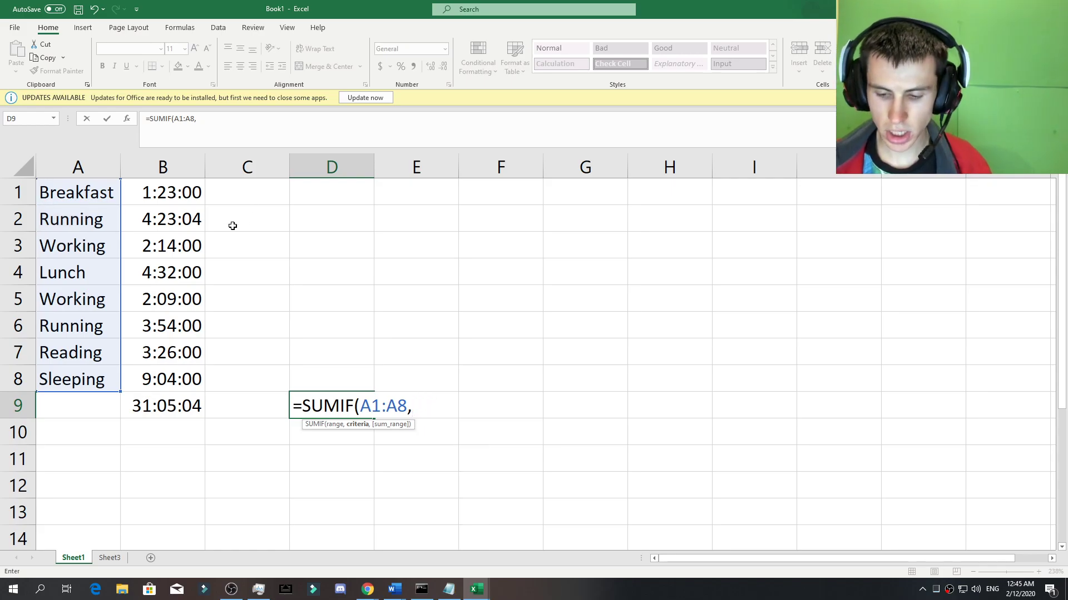
Step: Complete the SUMIF formula in D9 with the criterion "Running" and the sum range B1:B8
type("\"R")
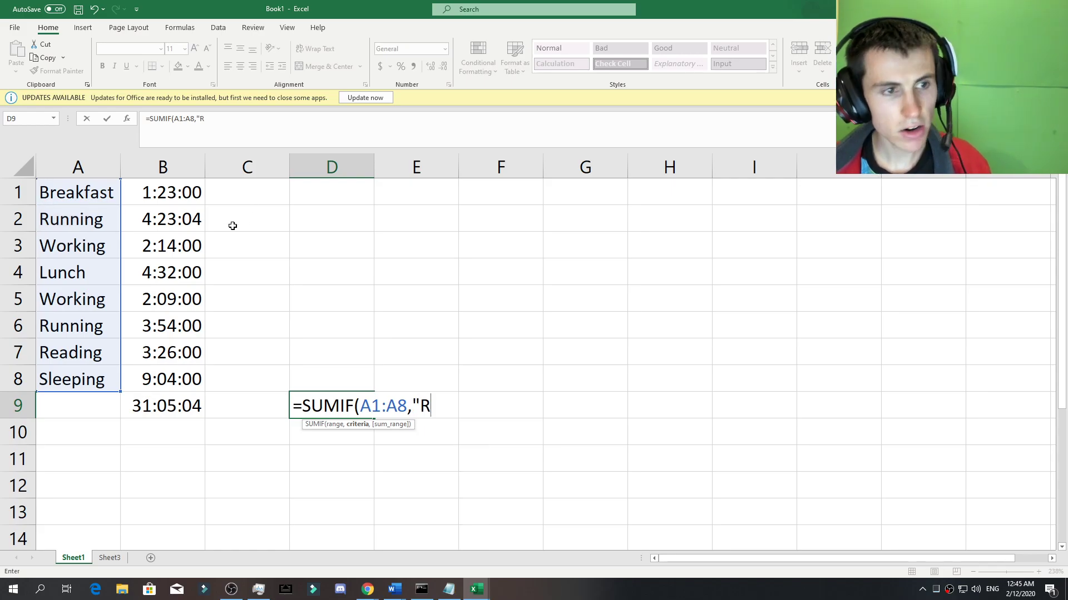
type("unning")
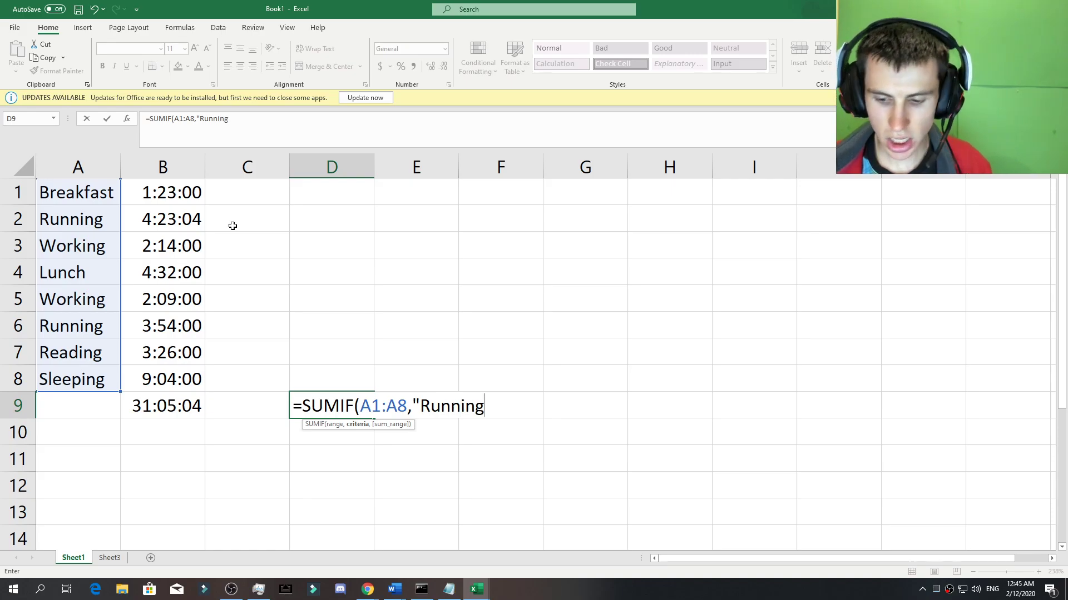
type("\"")
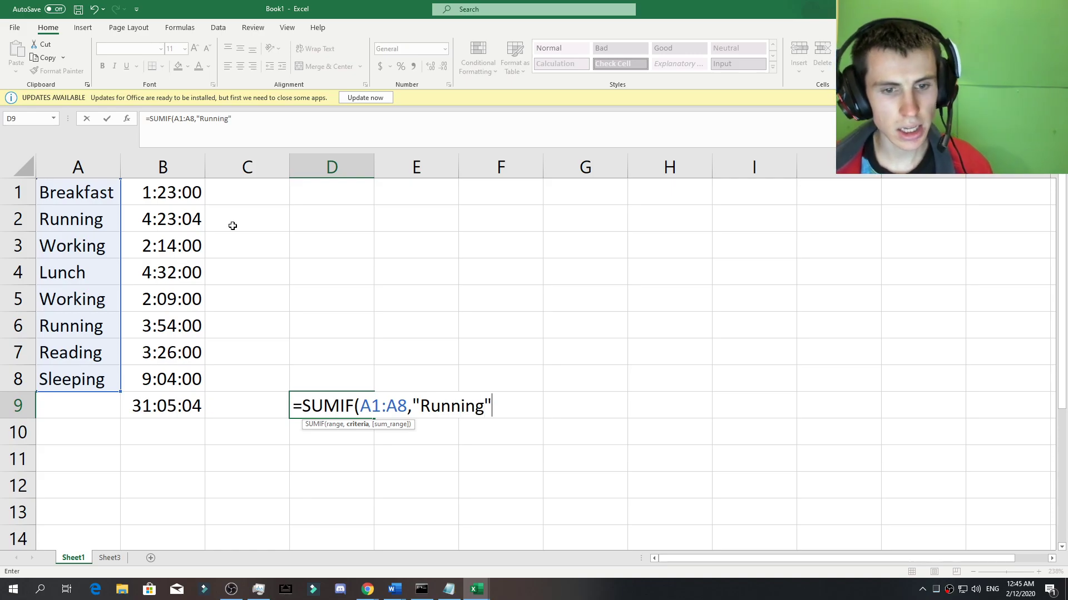
type(",")
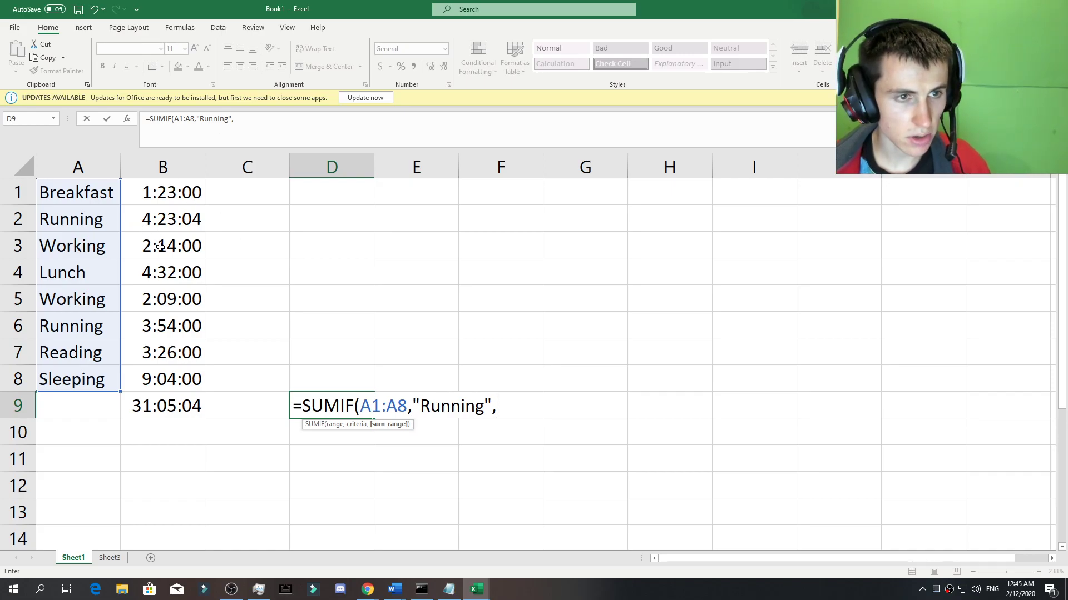
left_click_drag(182, 196, 185, 382)
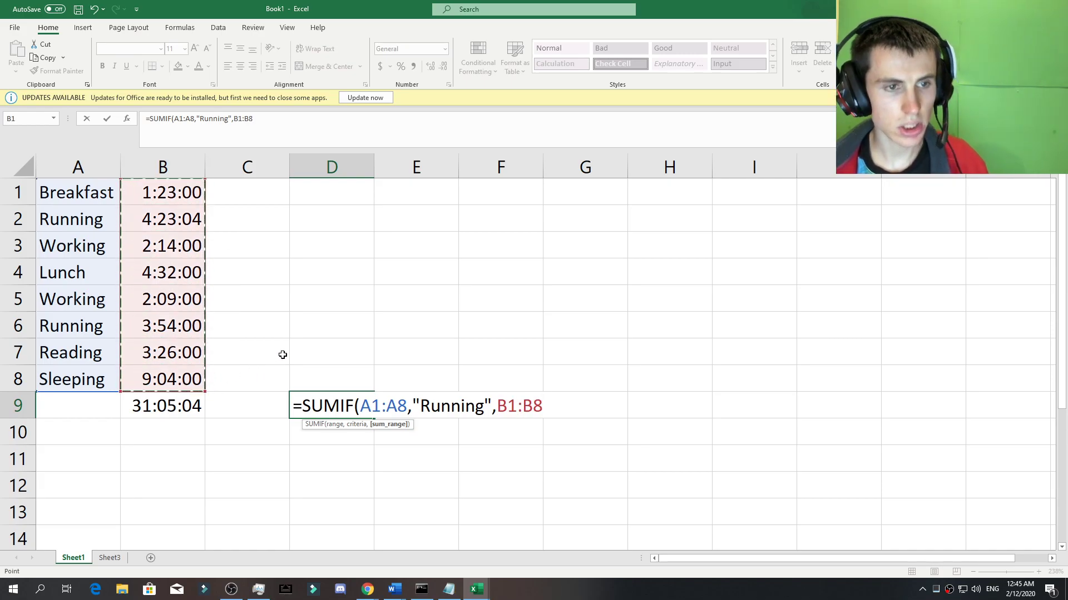
type(")")
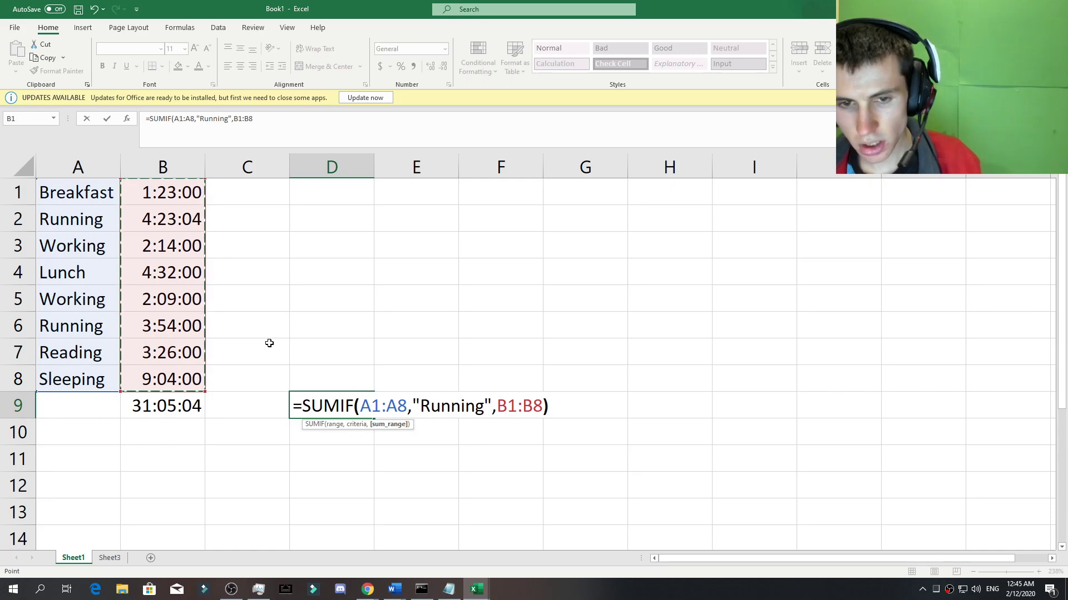
key("Return")
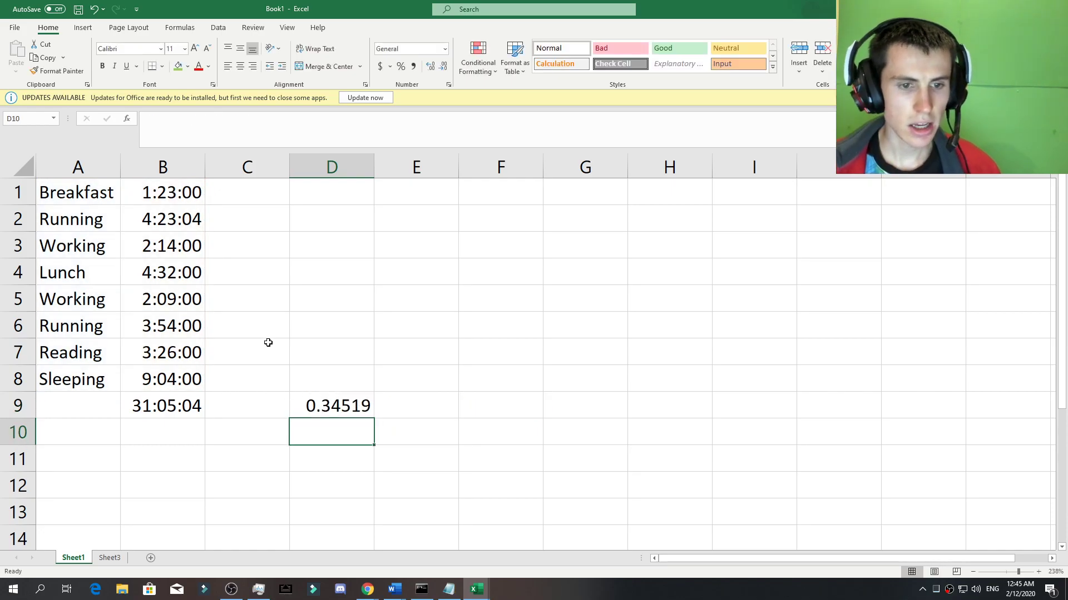
Step: Examine the custom number format of the time in B1 and compare the formula cells D9 and B9
left_click(367, 395)
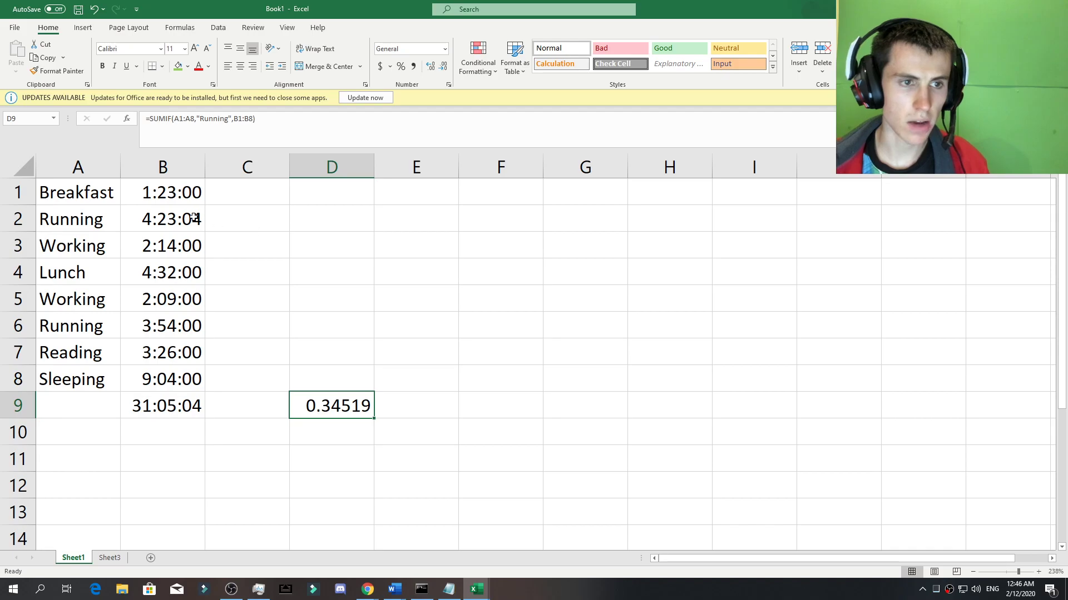
left_click(156, 192)
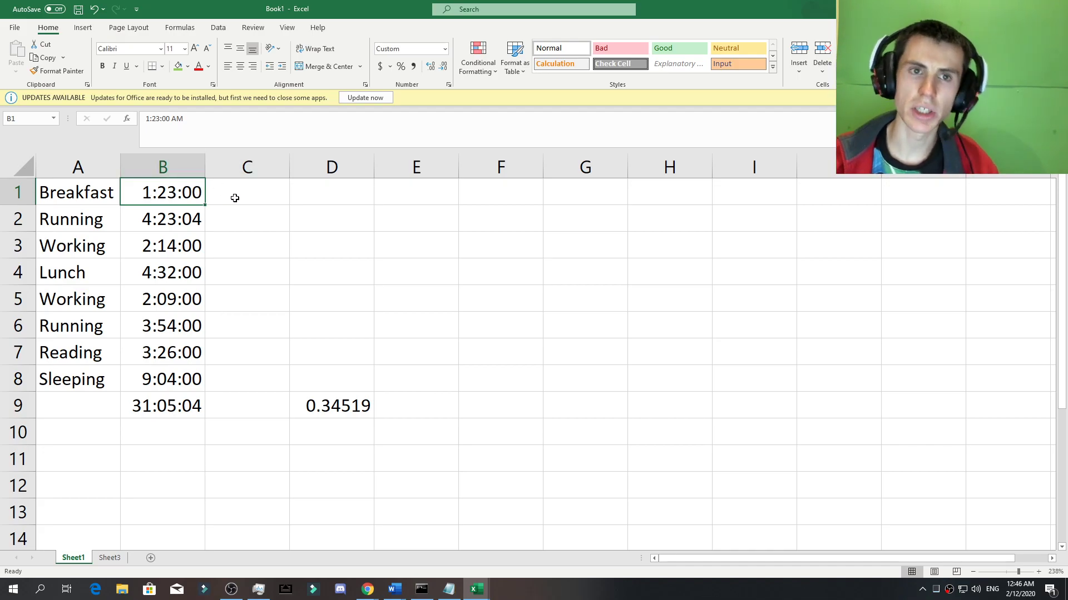
left_click(445, 51)
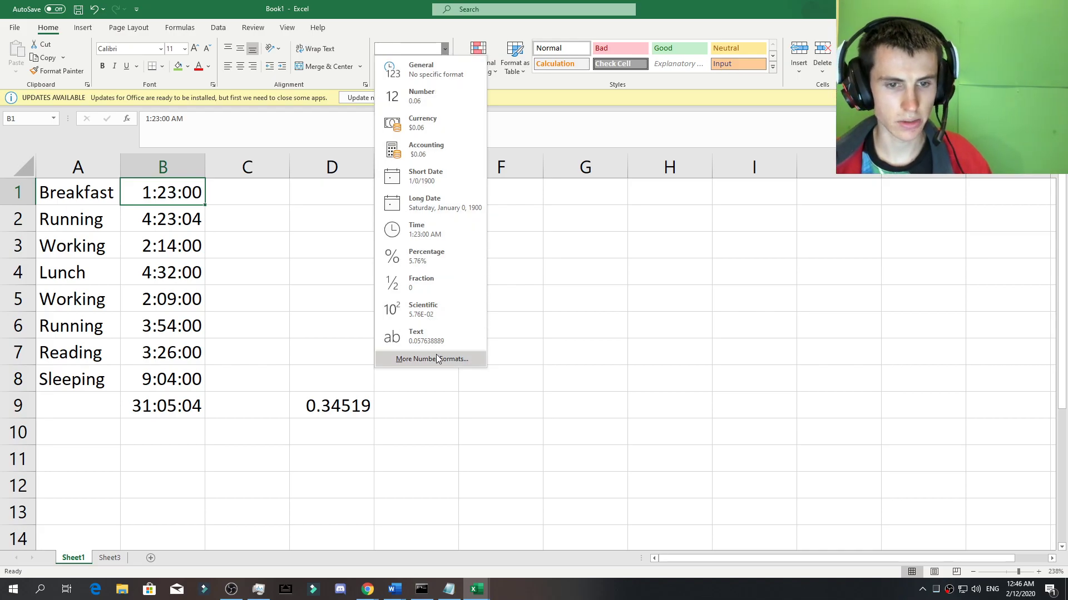
left_click(437, 358)
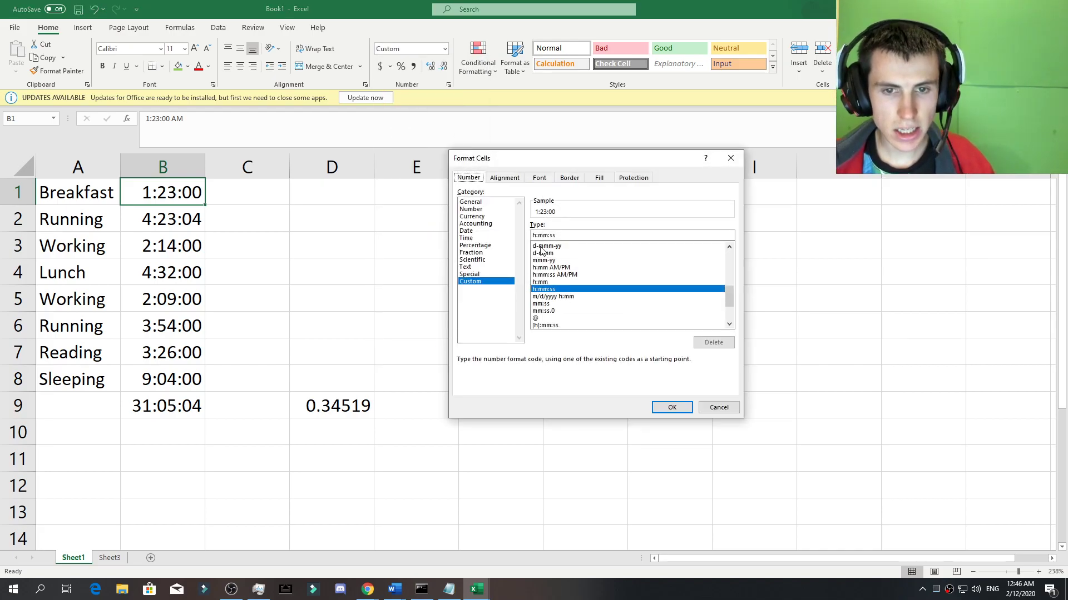
left_click_drag(731, 300, 741, 224)
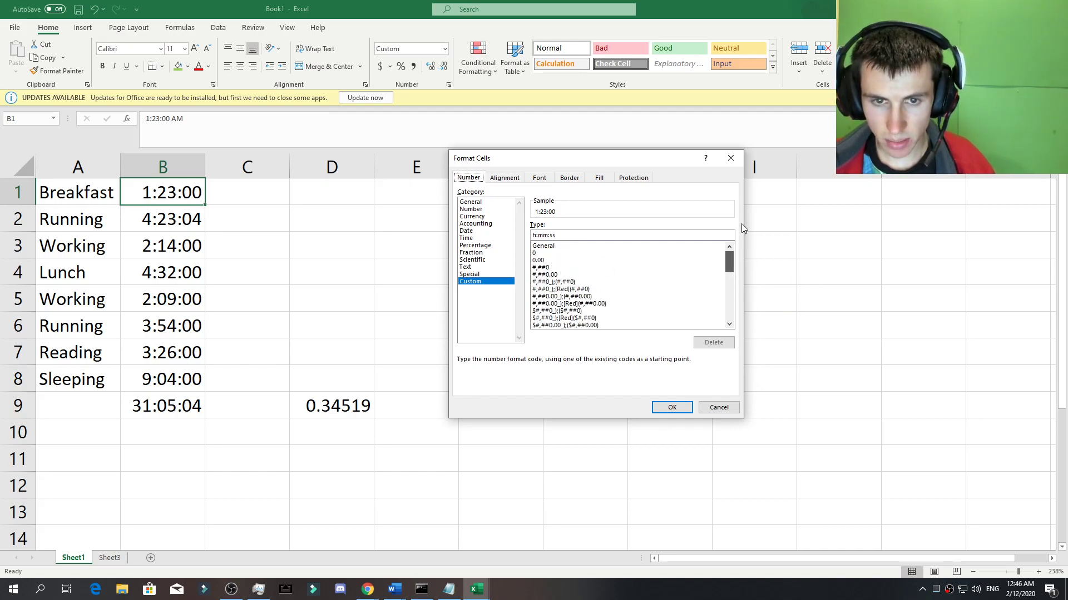
scroll(655, 282, "down", 9)
scroll(662, 281, "up", 3)
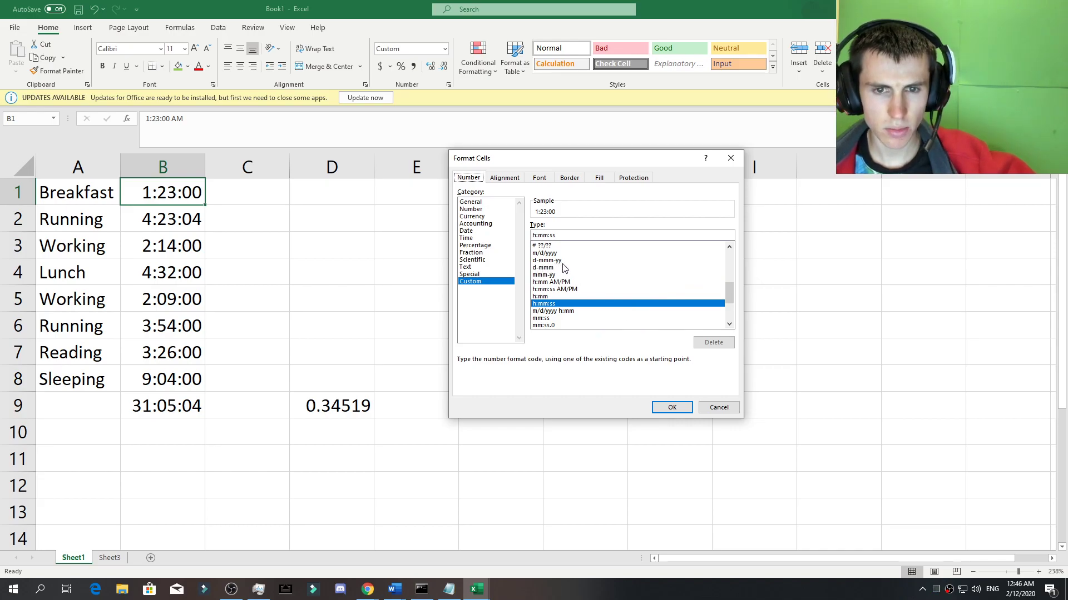
scroll(570, 269, "down", 1)
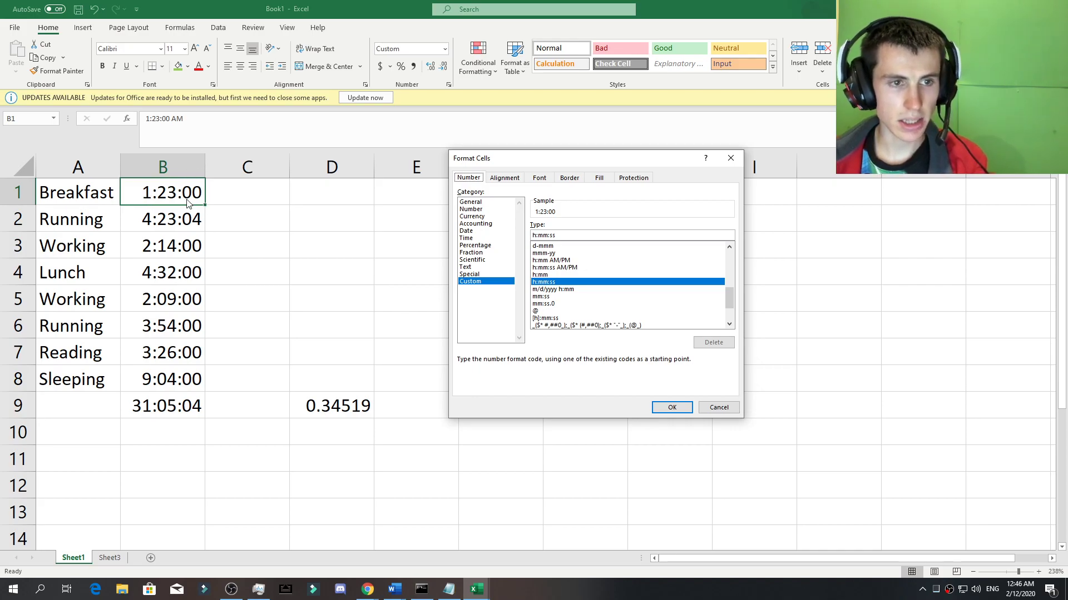
left_click(672, 408)
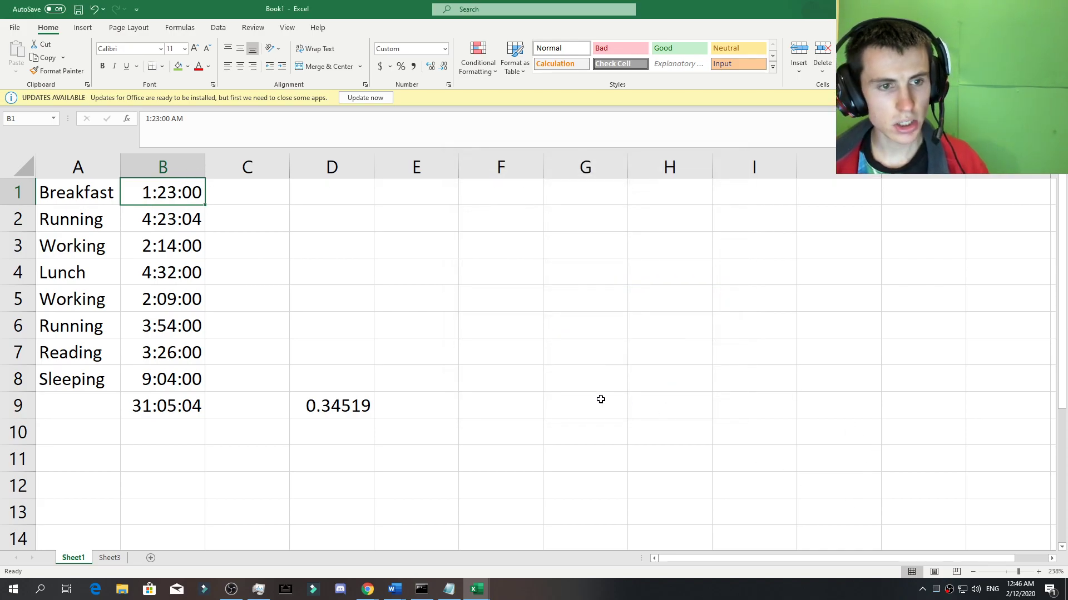
left_click(344, 409)
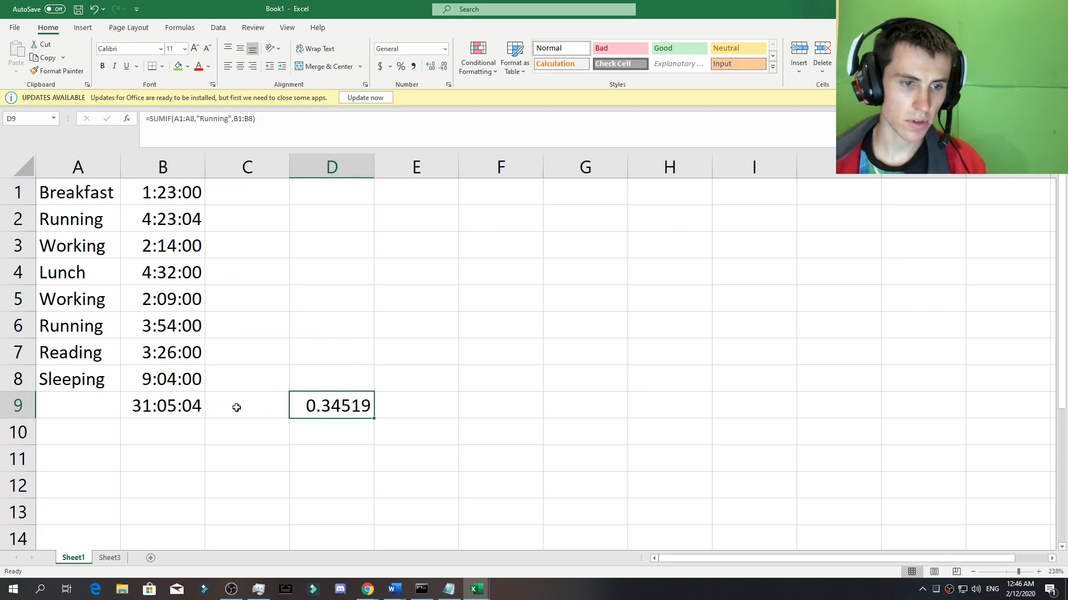
left_click(199, 402)
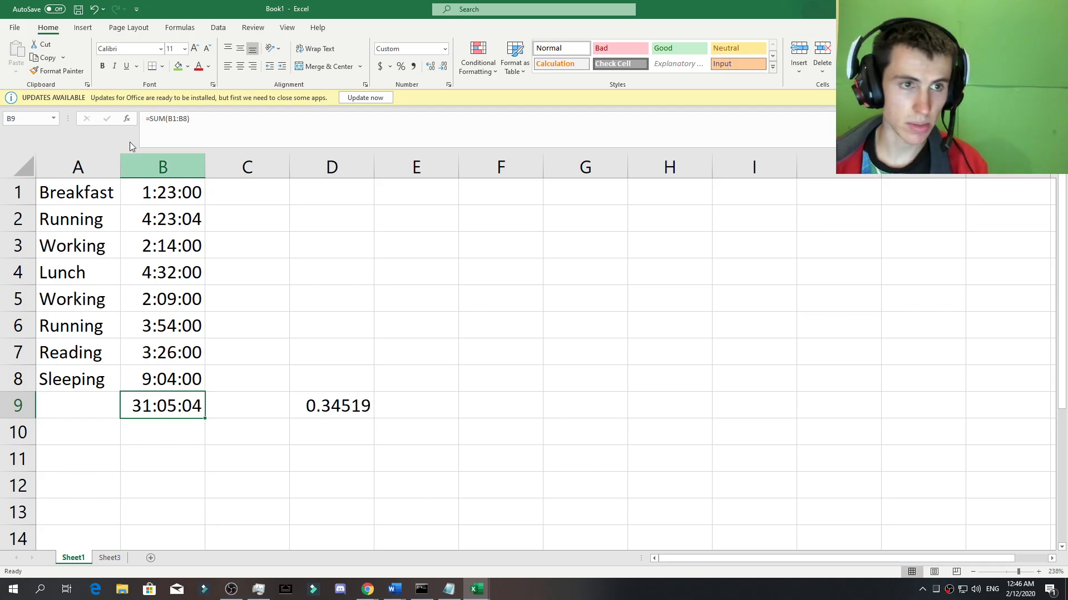
Step: Apply the custom number format h:mm:ss to the SUMIF result in D9
left_click(356, 410)
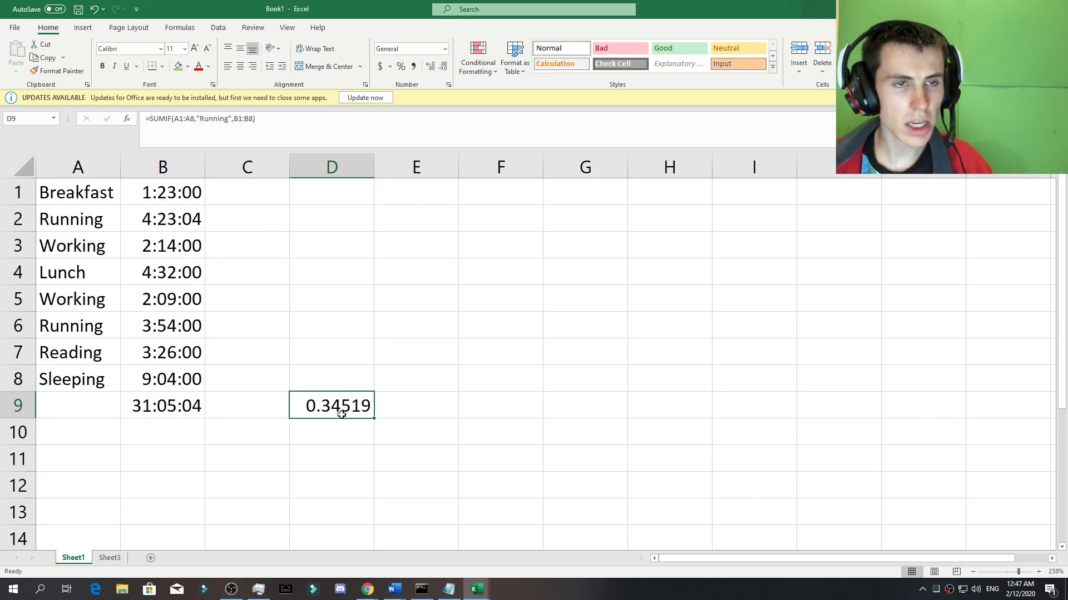
left_click(445, 50)
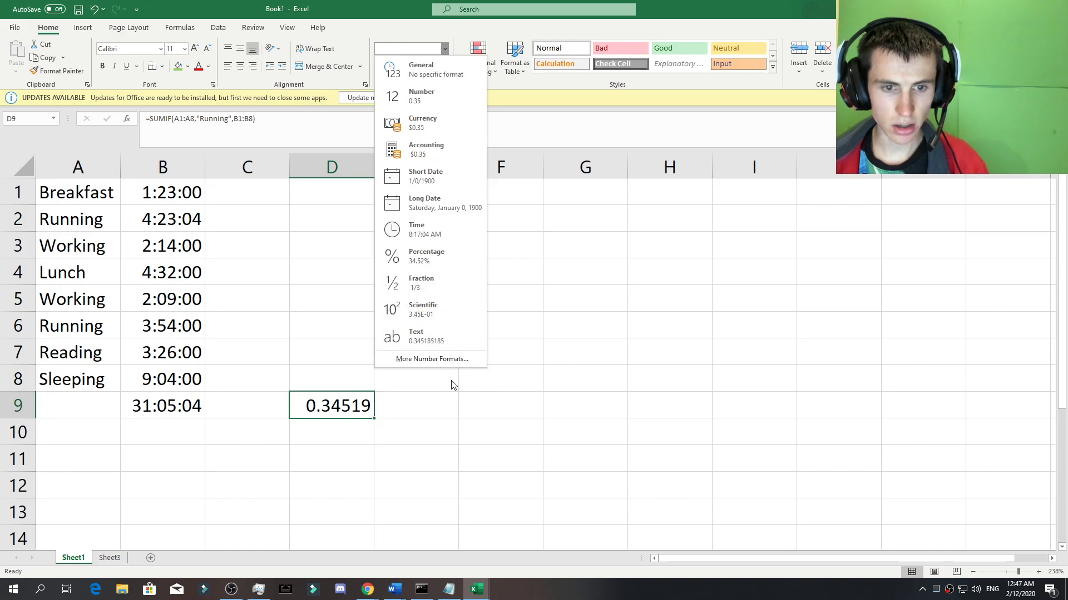
left_click(446, 365)
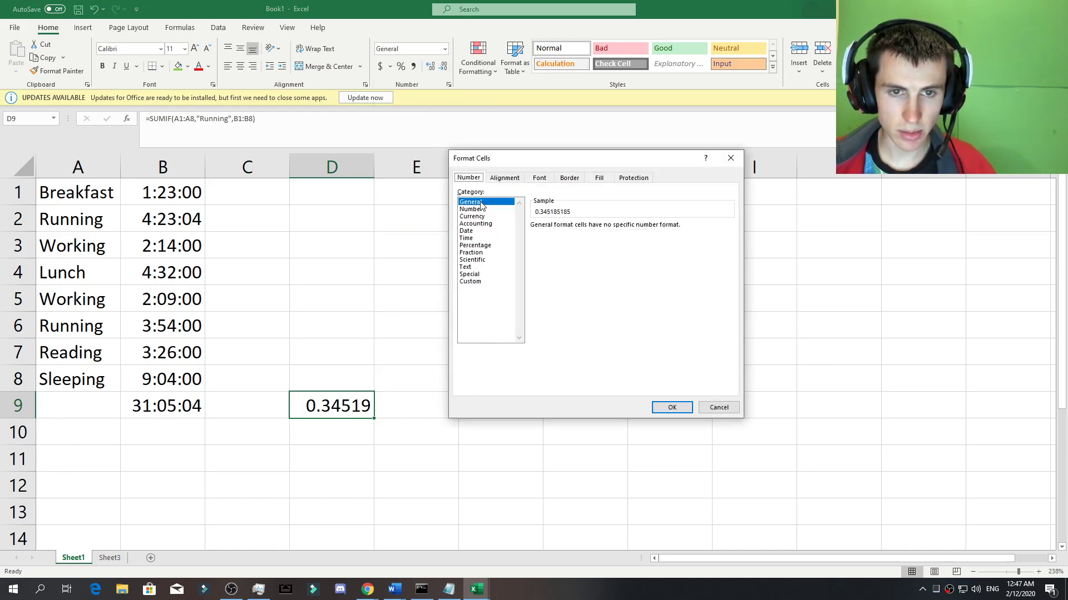
left_click(470, 282)
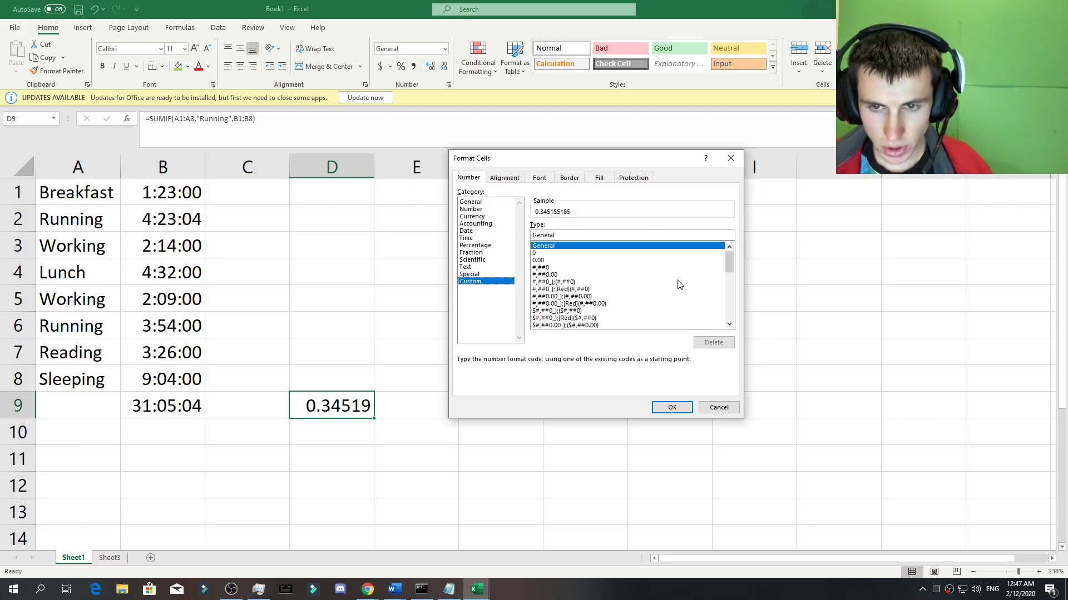
scroll(730, 261, "down", 7)
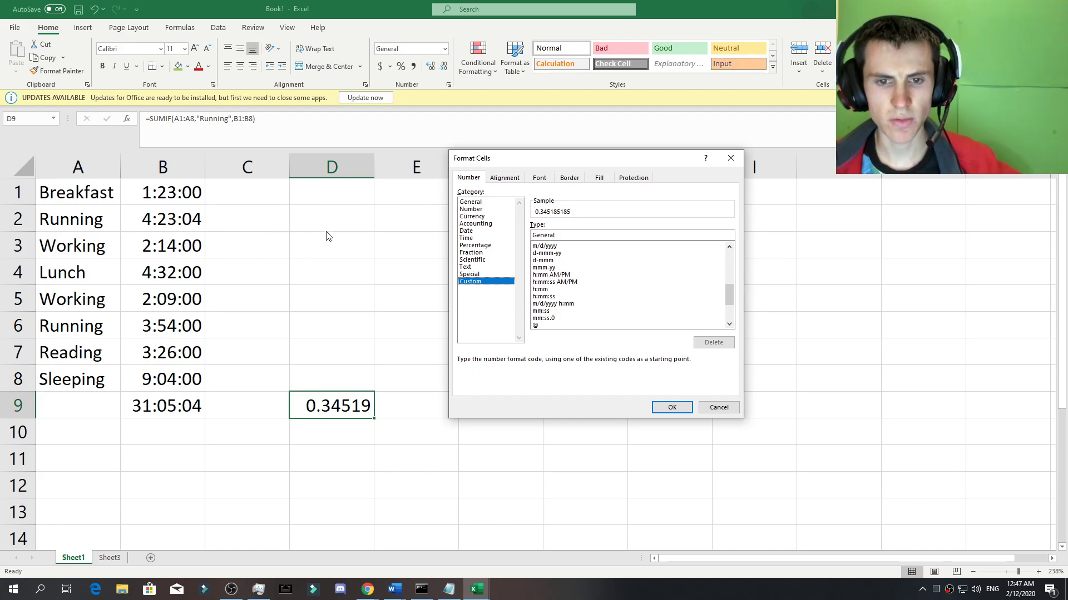
left_click(561, 298)
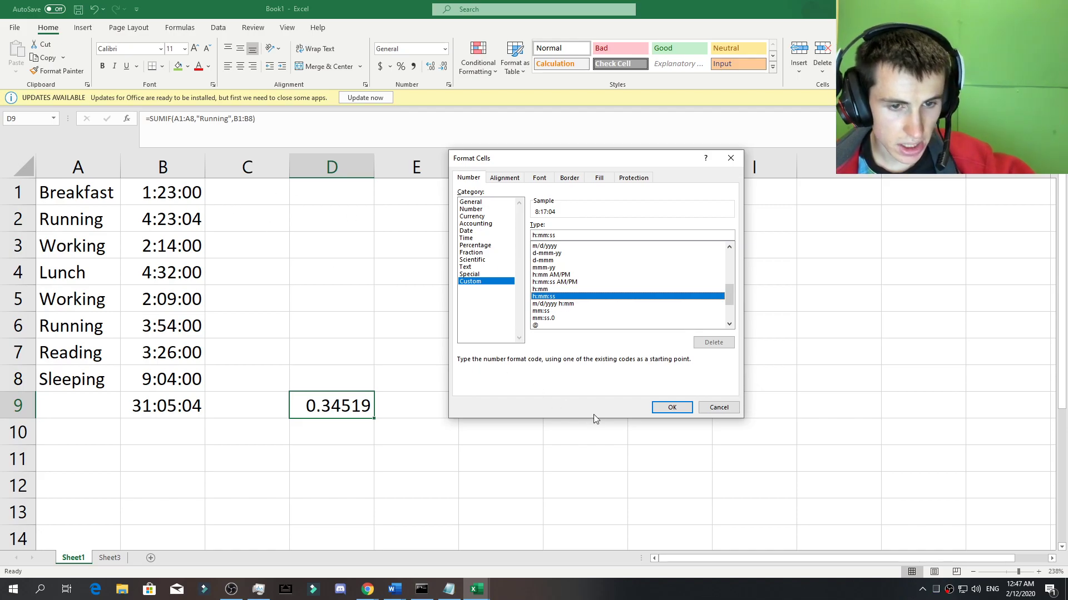
left_click(673, 407)
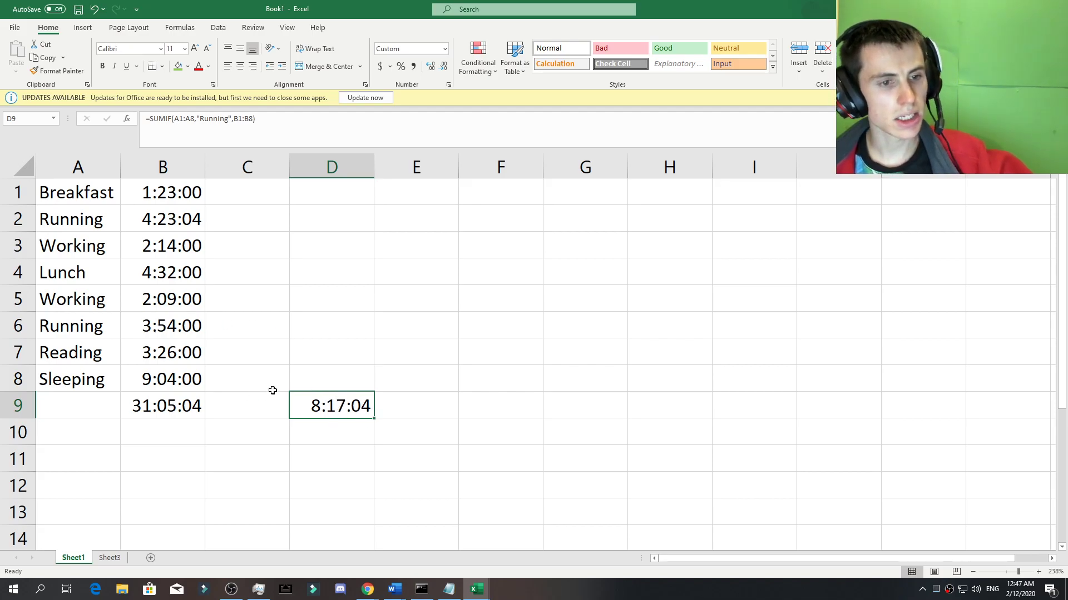
Step: Add a new blank worksheet after Sheet1 and enlarge it to 270%
left_click(150, 558)
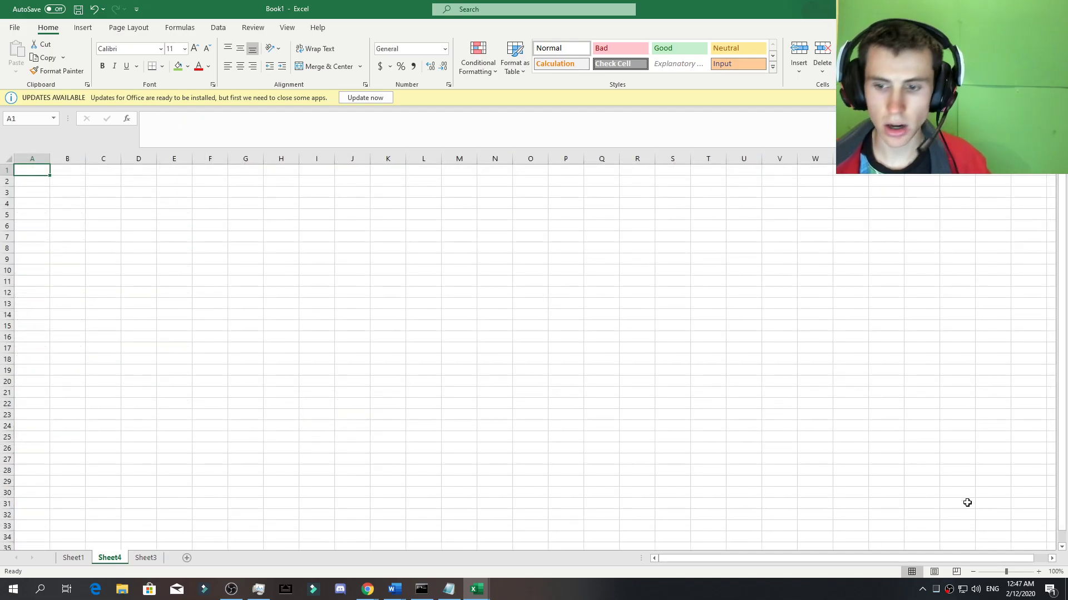
left_click(1022, 572)
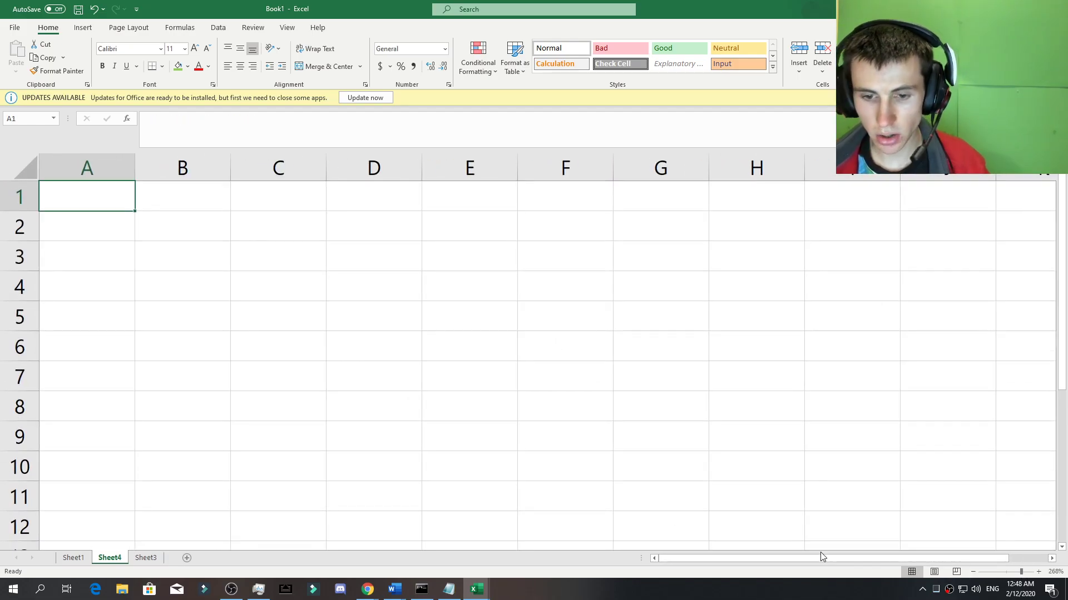
left_click(1039, 572)
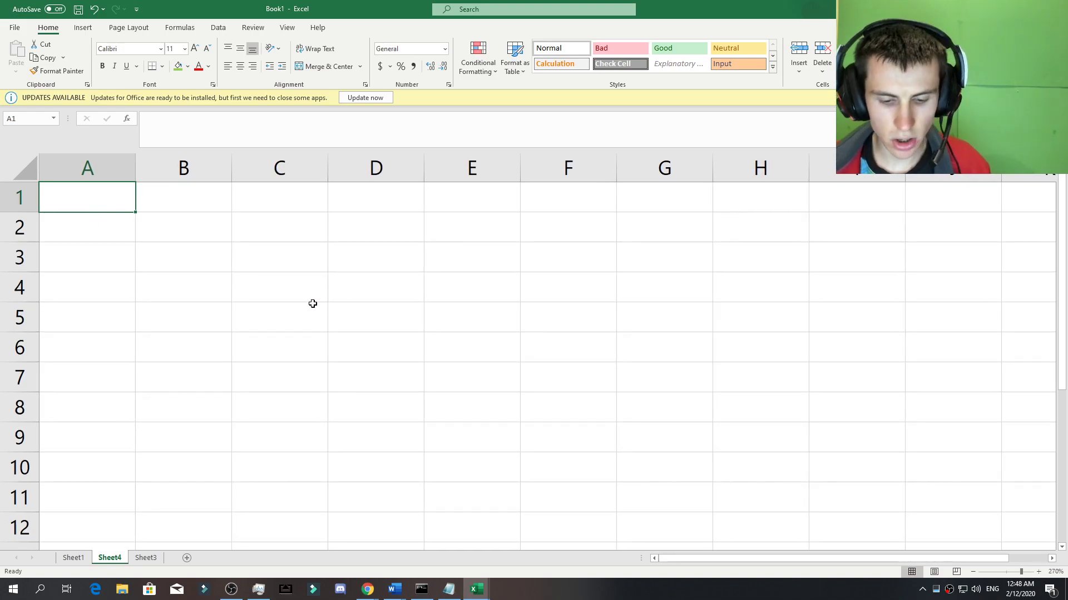
Step: Fill A1:A5 with five first names, using the name in A1 again in A5 and the name in A3 again in A4
type("Tim")
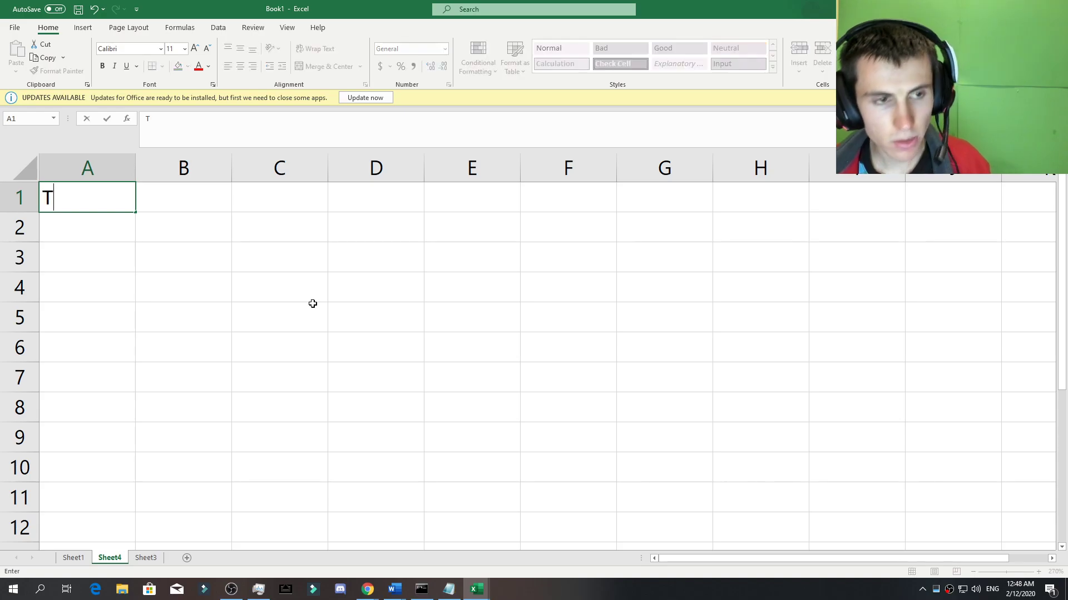
key("Return")
type("Sally")
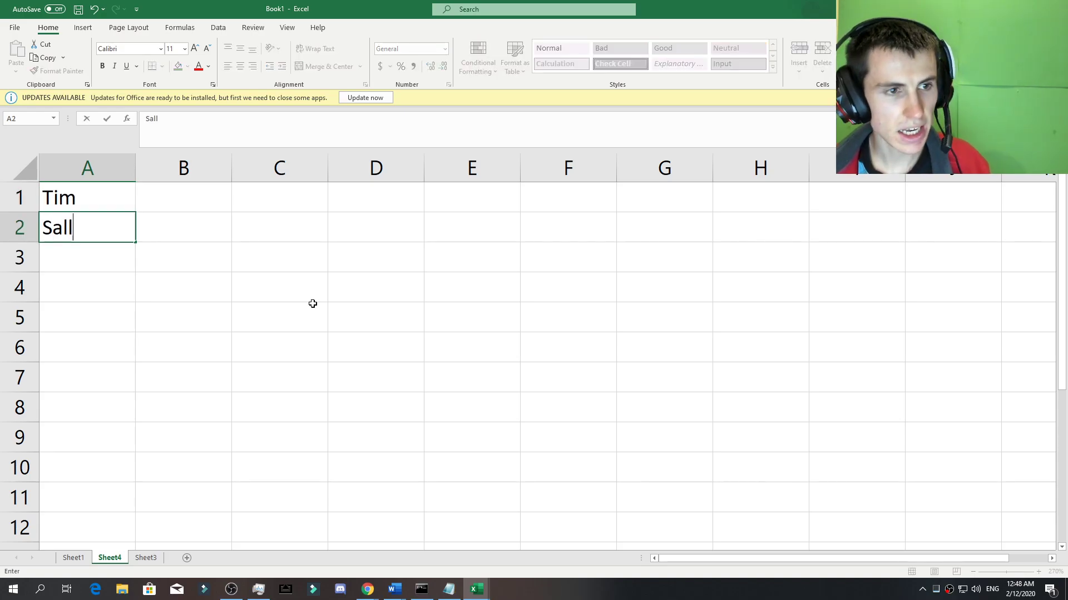
key("Return")
type("Bob")
key("Return")
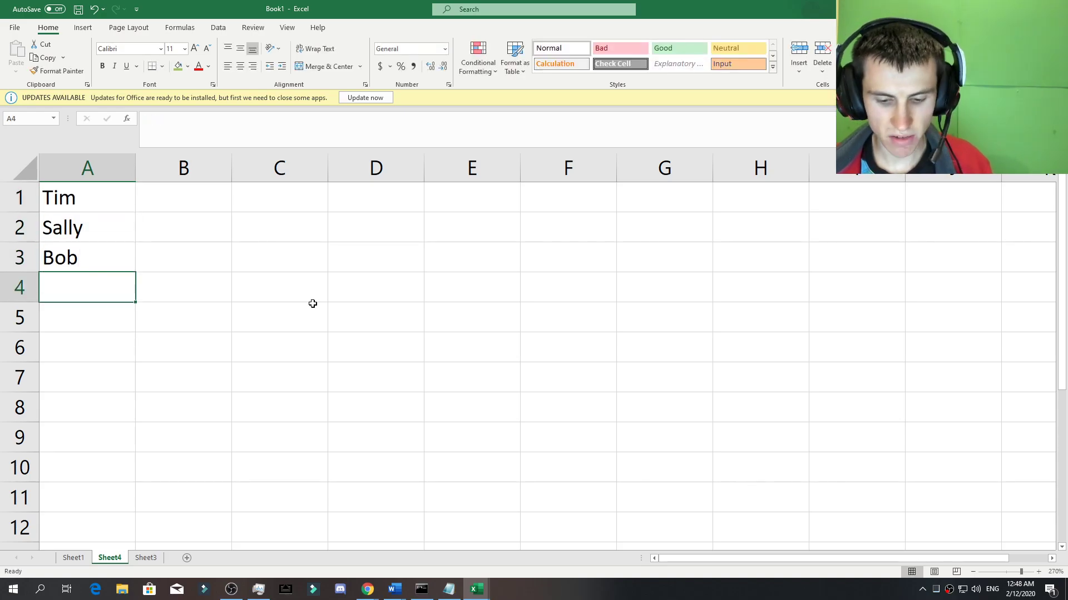
type("Bob")
key("Return")
type("Tim")
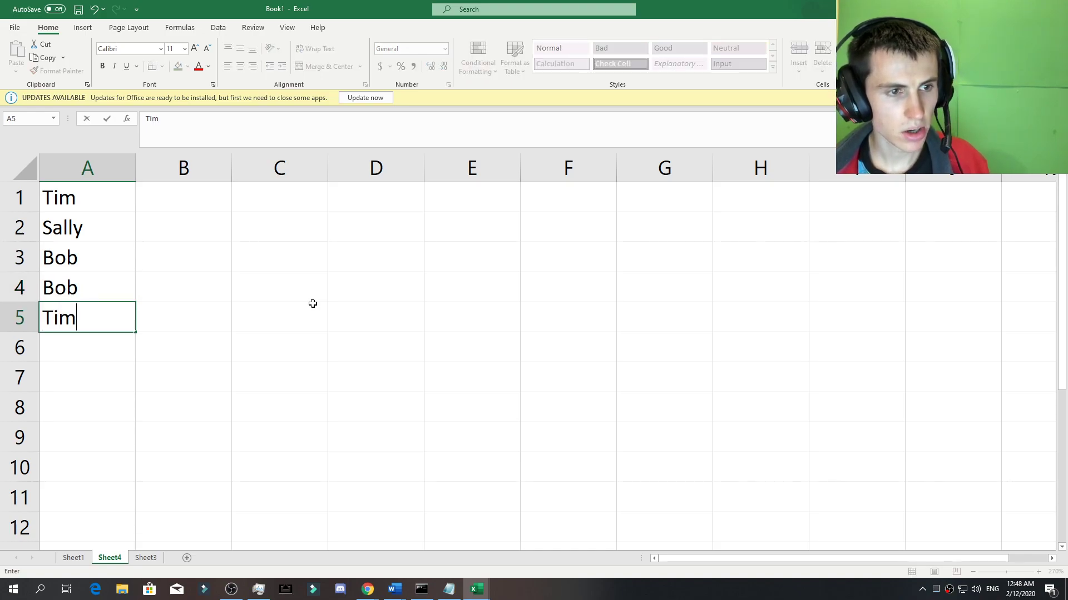
Step: Enter the times 1:23, 3:21, 4:21, 3:21 and 5:21 in B1:B5 beside the names
left_click(210, 205)
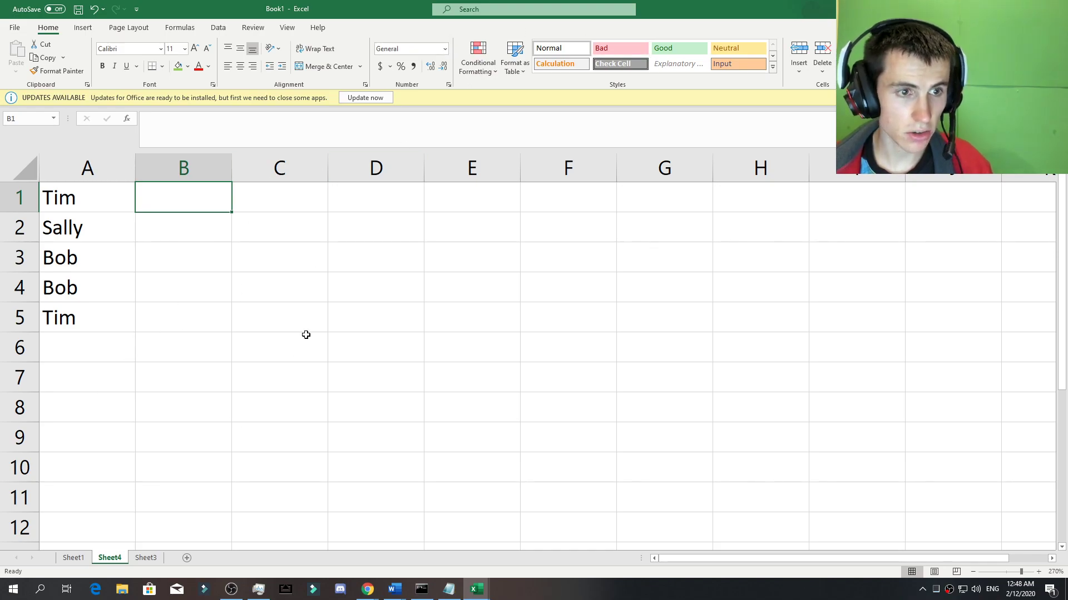
type("1:23")
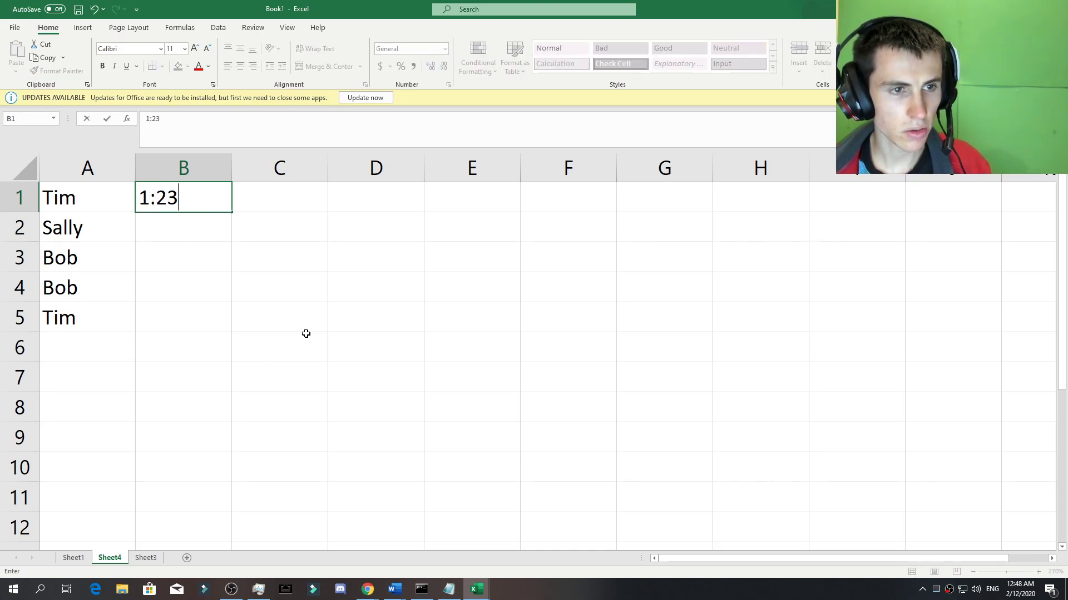
key("Return")
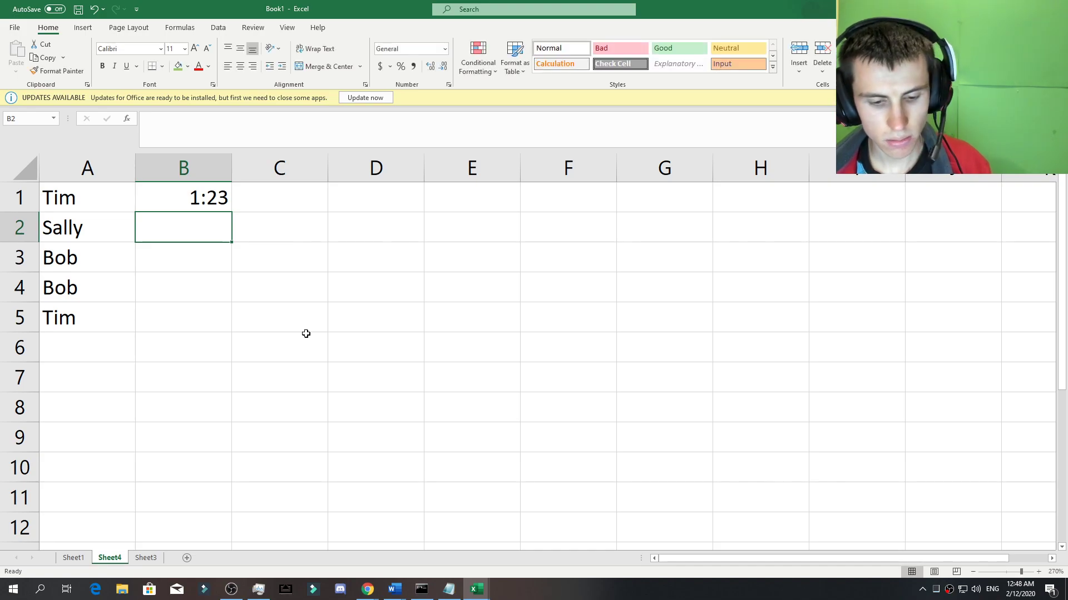
type("3:21")
key("Return")
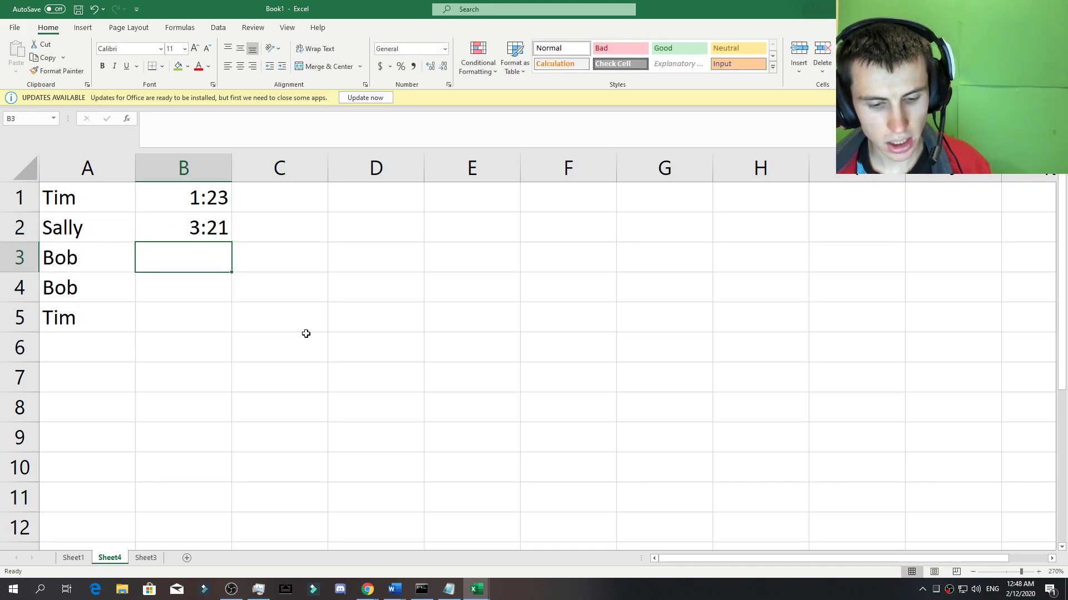
type("4:21")
key("Return")
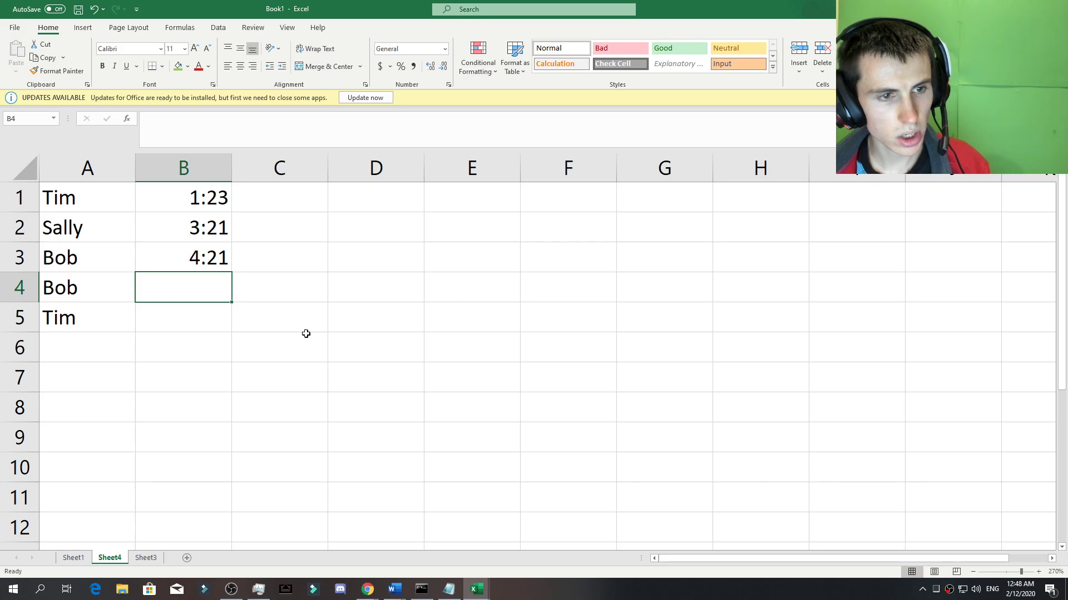
type("3:21")
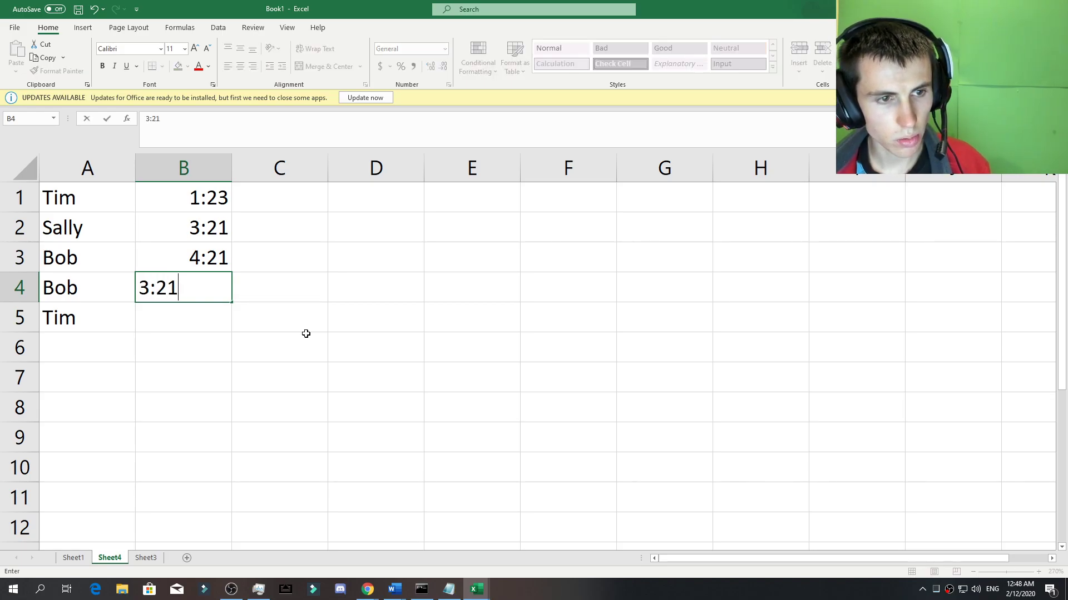
key("Return")
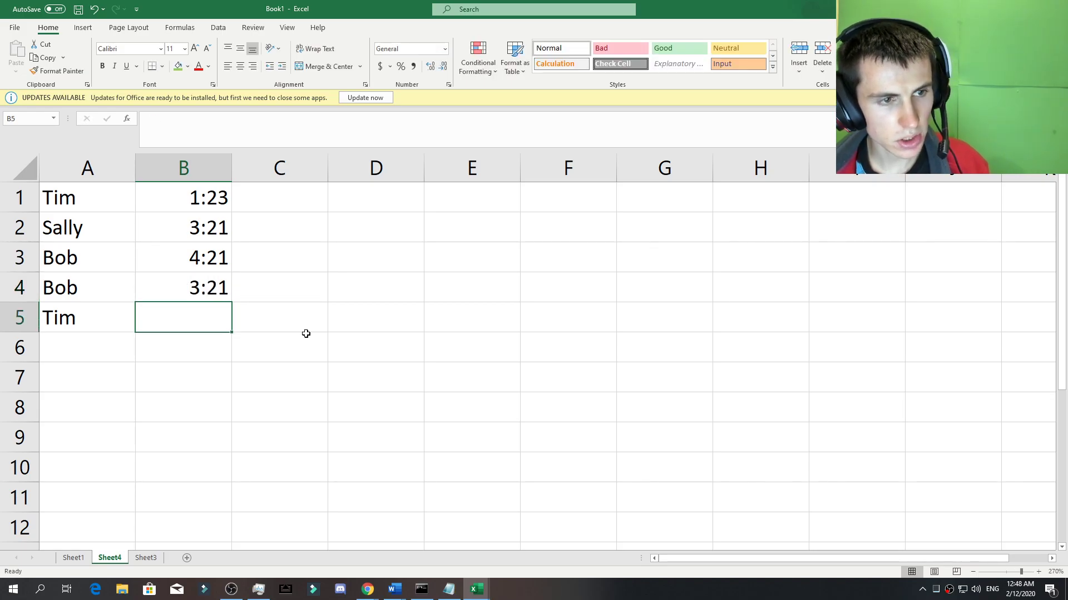
type("5:21")
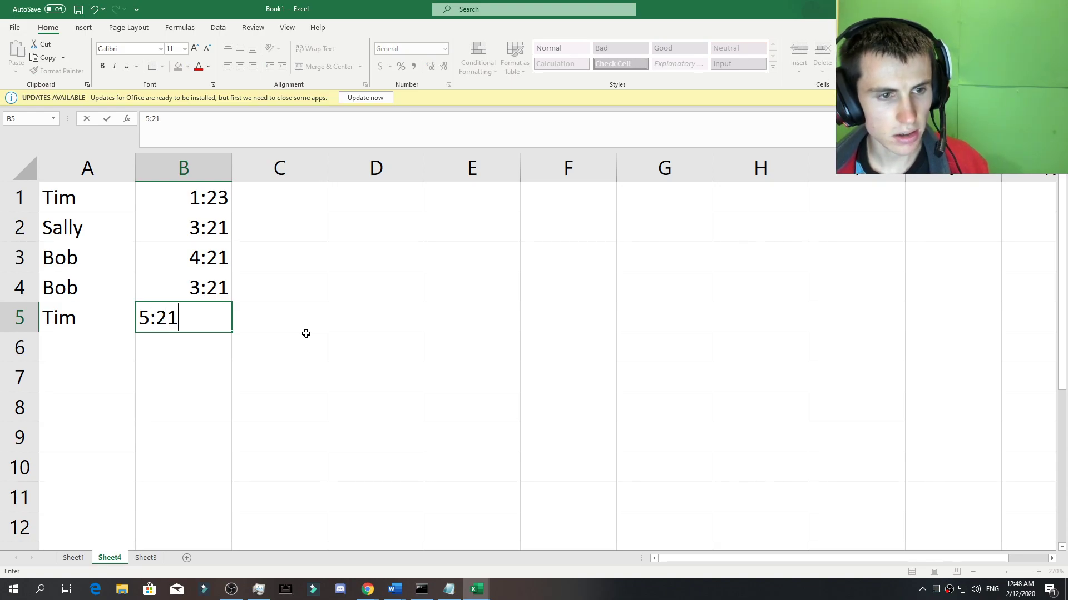
key("Return")
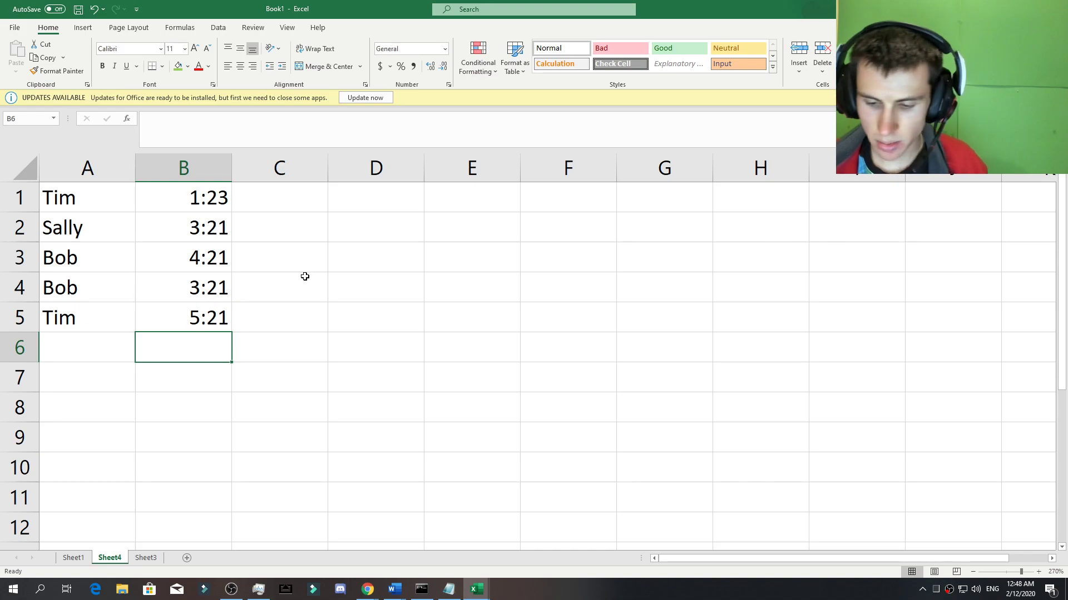
Step: Examine the number format of the time entries in column B
left_click(274, 220)
left_click(277, 254)
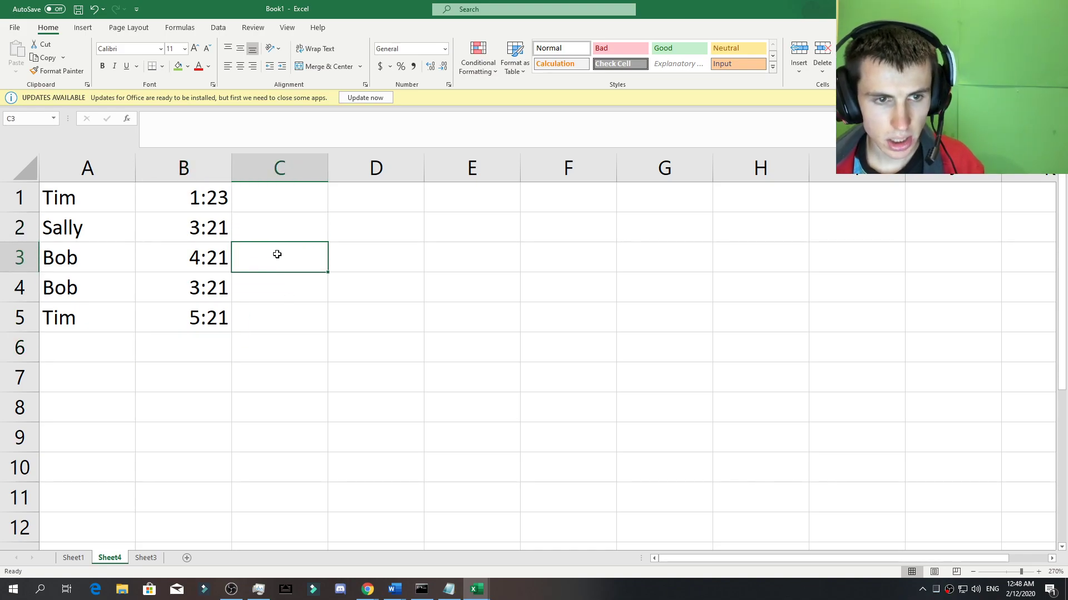
left_click(283, 277)
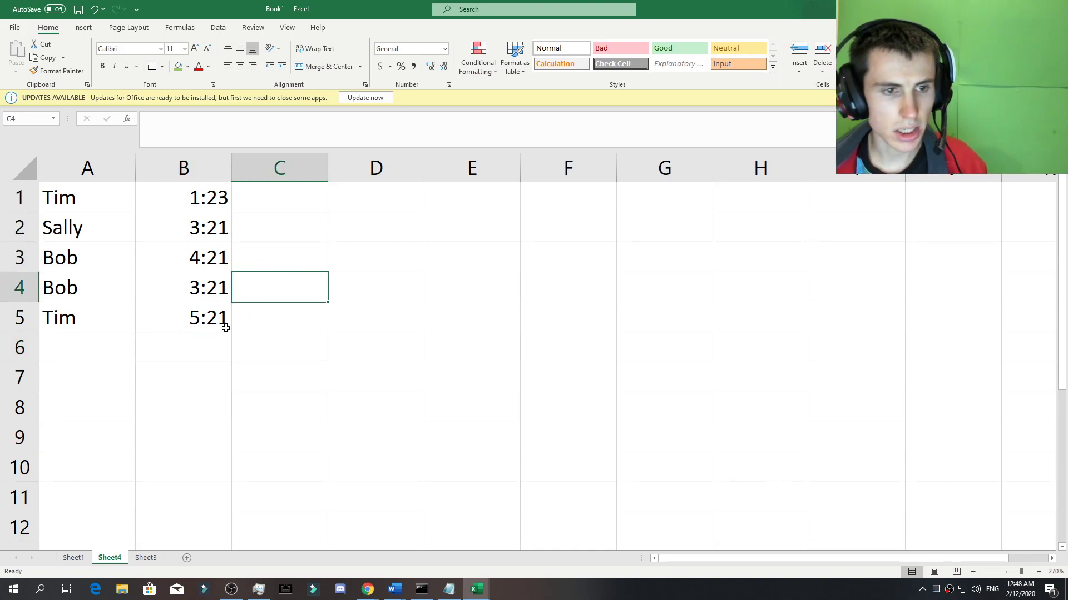
left_click(206, 294)
left_click(207, 232)
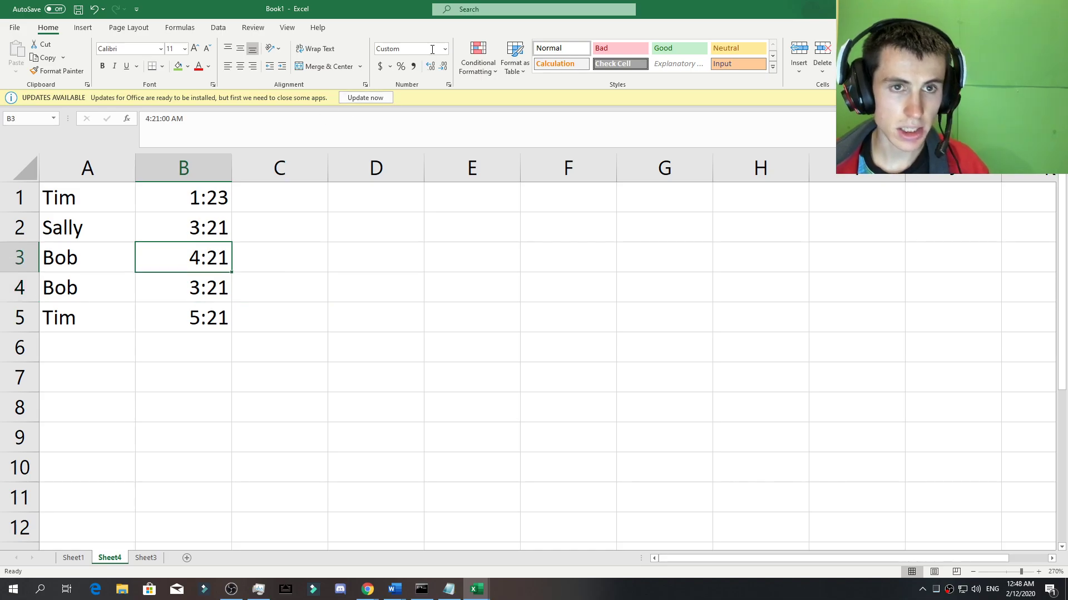
left_click(200, 192)
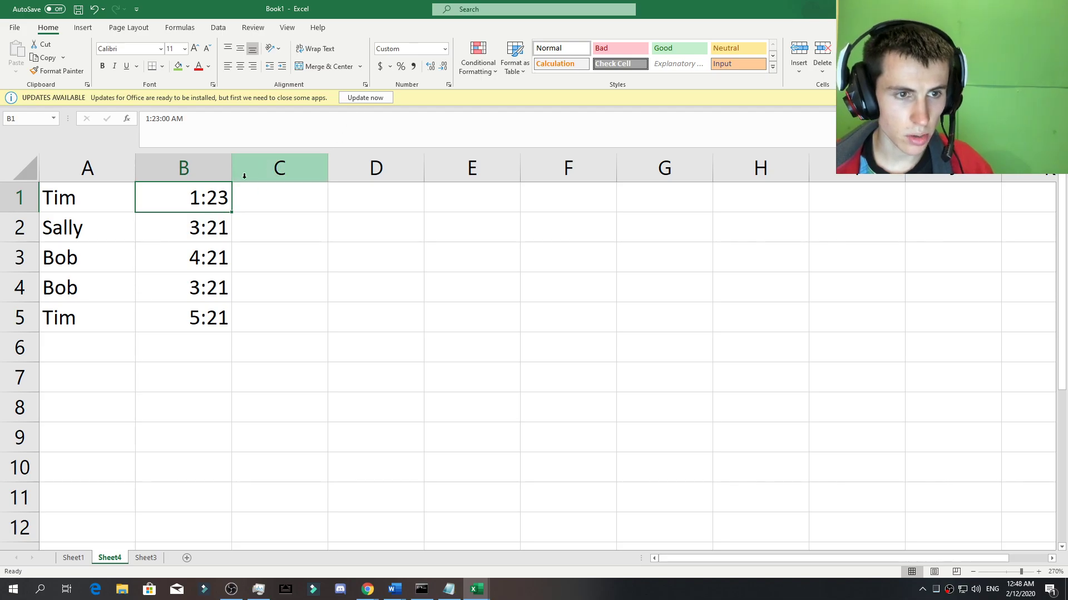
Step: Total the times in B1:B5 with AutoSum in B6 and check the resulting formula
left_click(211, 341)
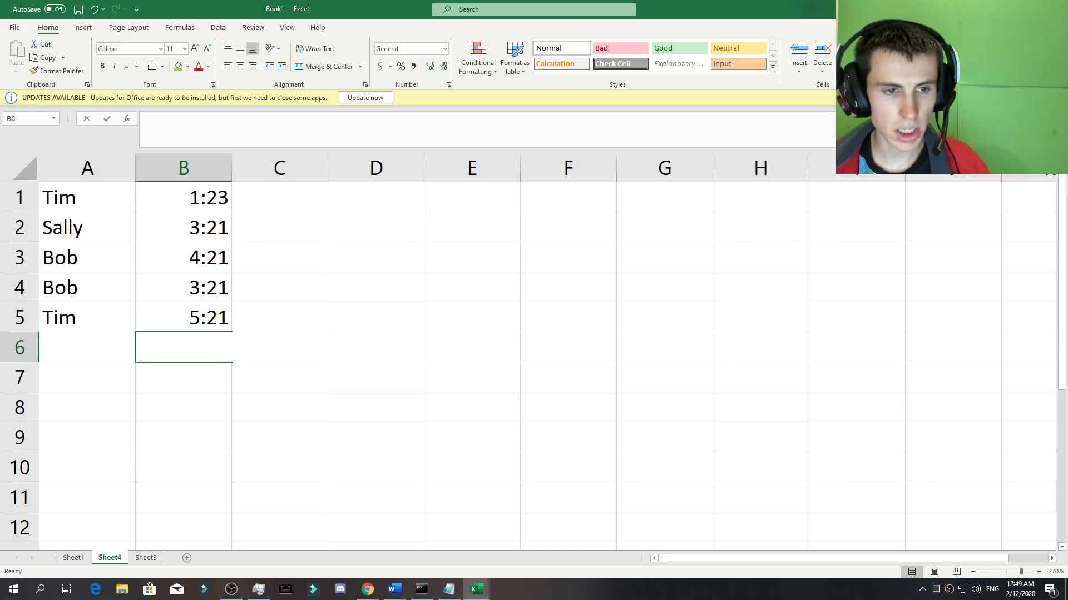
key("alt+equal")
key("Return")
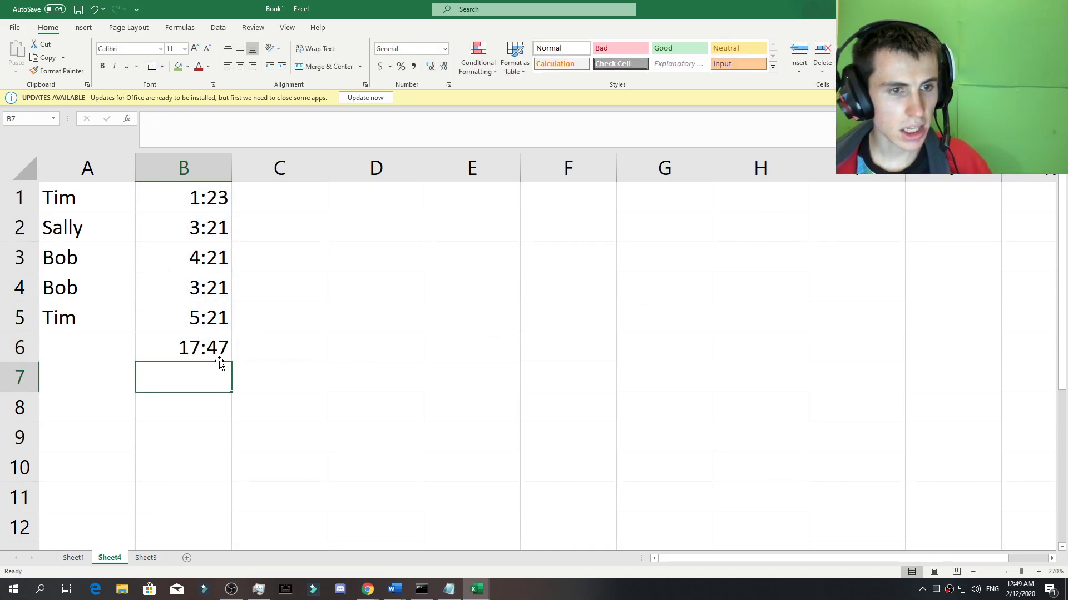
double_click(208, 349)
key("Return")
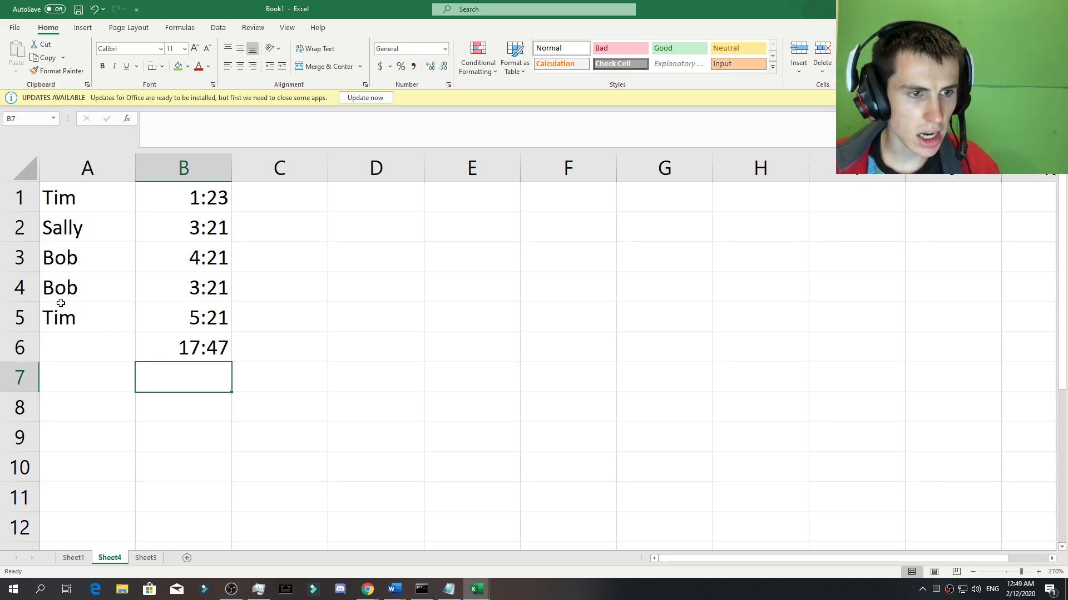
Step: Shade the matching names in A5 and A1 with the light green fill
left_click(84, 323)
left_click(178, 66)
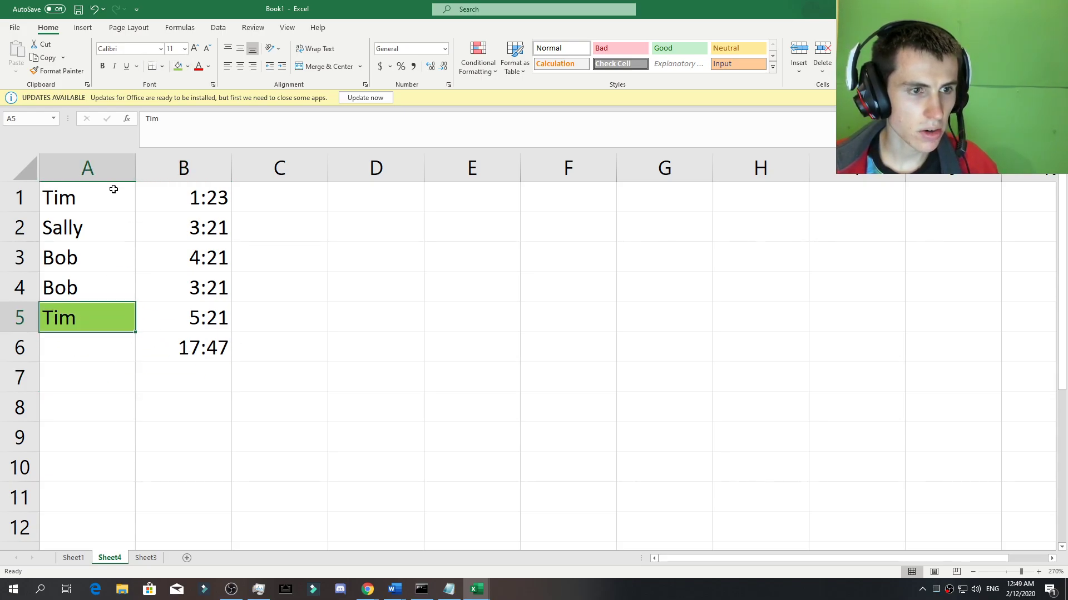
left_click(112, 191)
left_click(178, 66)
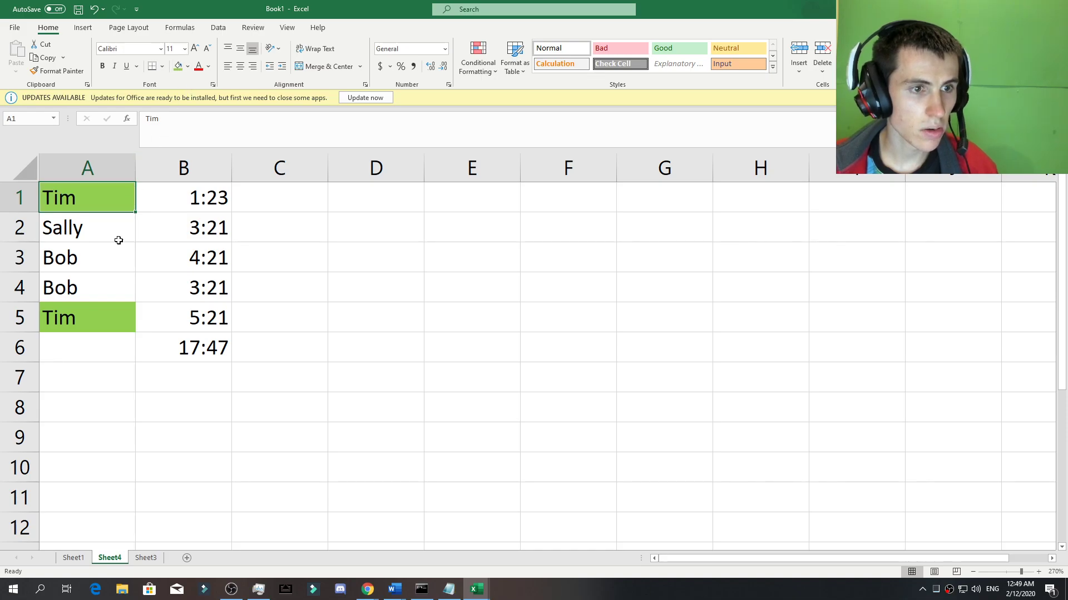
Step: Shade the matching names in A3 and A4 with the standard yellow fill
left_click(112, 257)
left_click(188, 67)
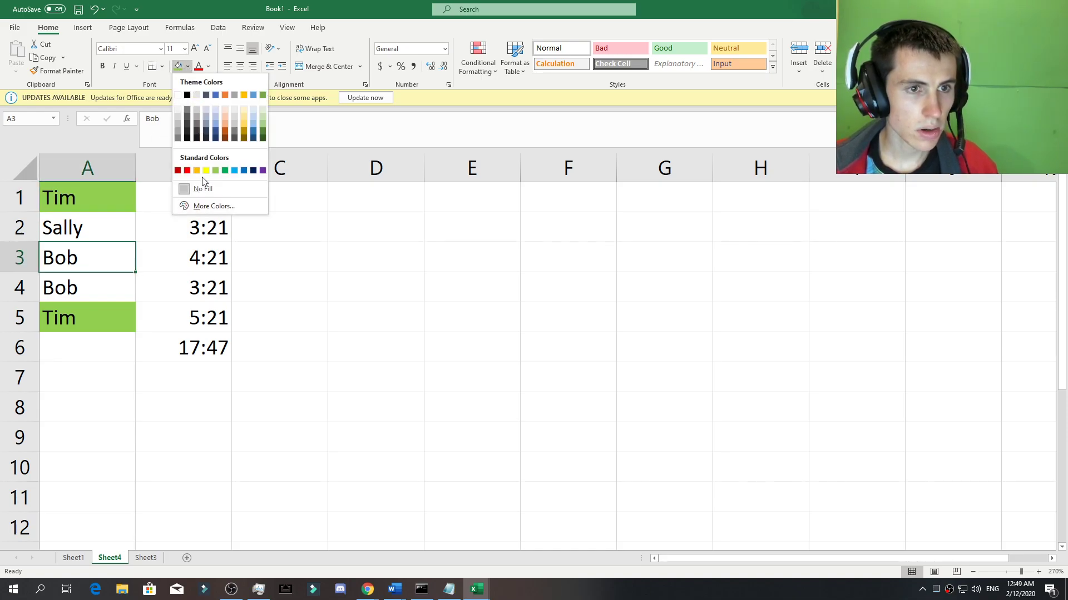
left_click(205, 166)
key("Down")
left_click(178, 66)
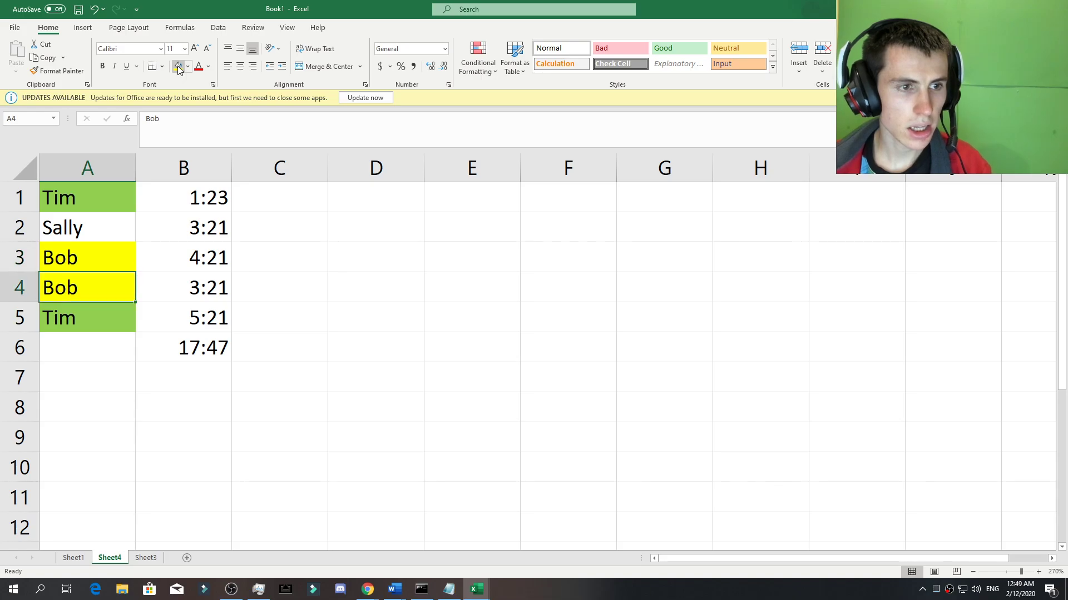
Step: Shade the name in A2 with the standard blue fill
key("Up")
key("Up")
left_click(188, 66)
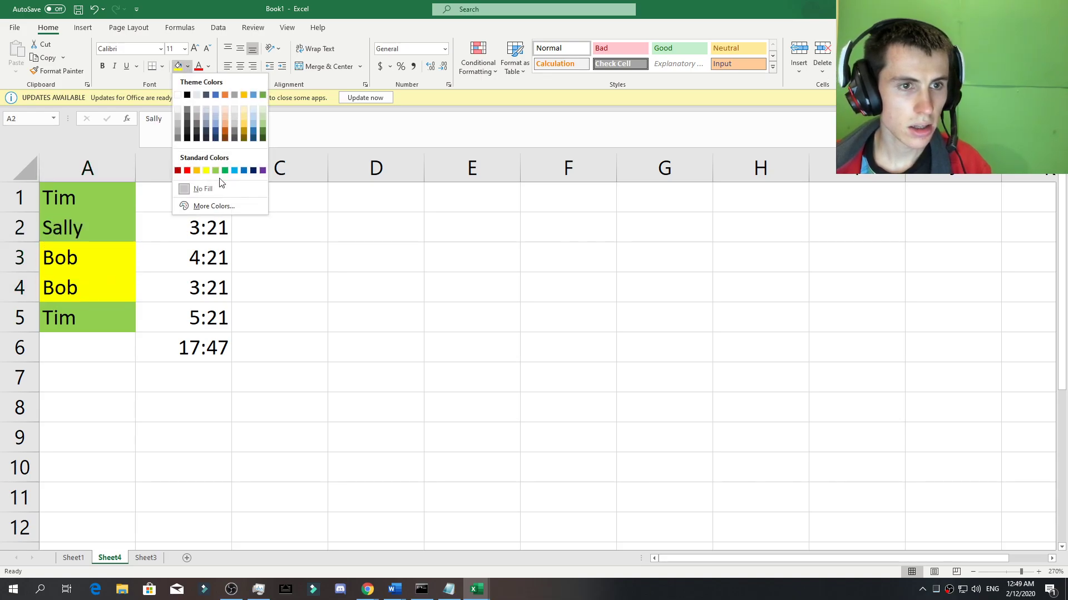
left_click(244, 170)
left_click(350, 315)
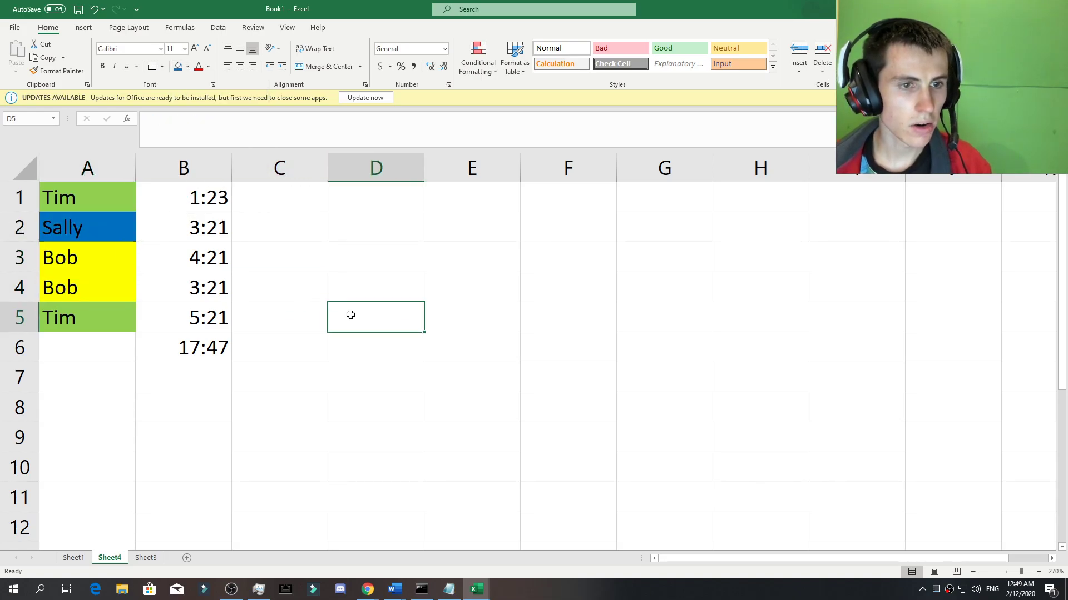
double_click(228, 345)
key("Escape")
left_click(319, 349)
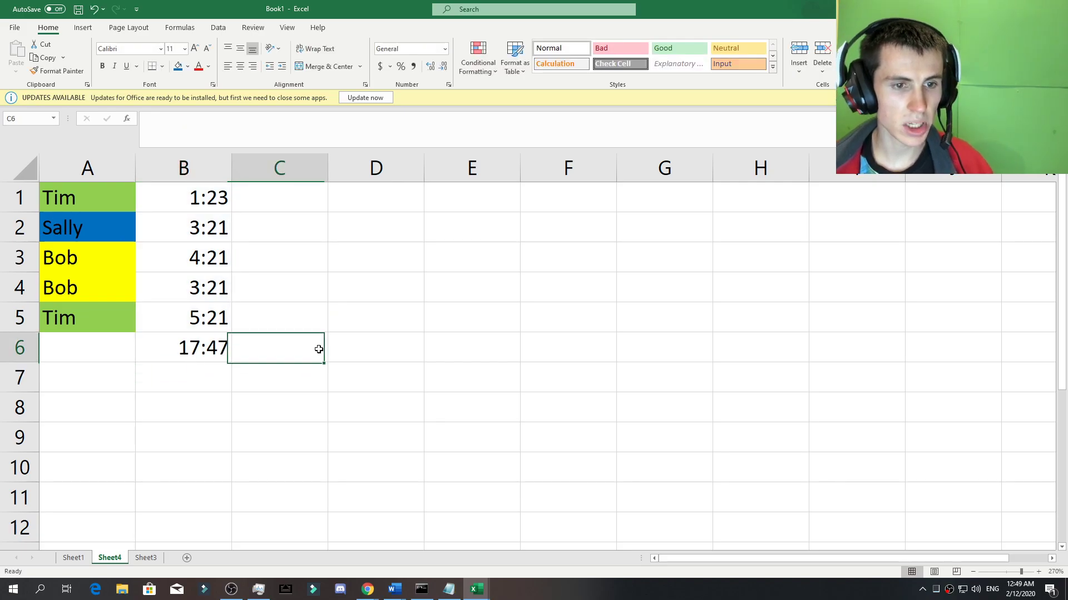
Step: Enter =SUMIF(A1:A5,A3,B1:B5) in D6 to total the times for the person named in A3
left_click(404, 356)
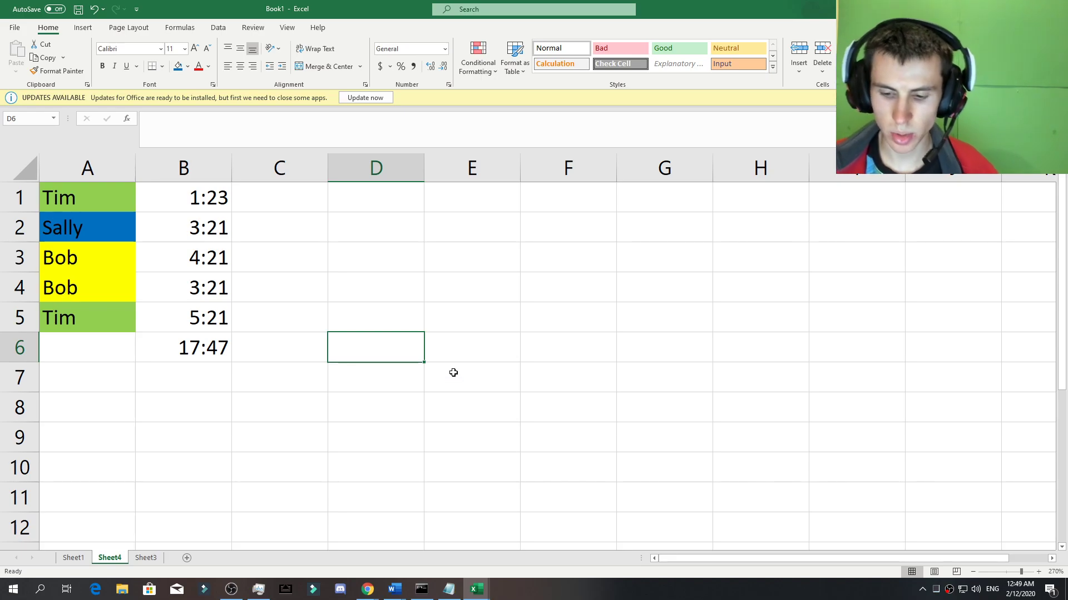
type("=")
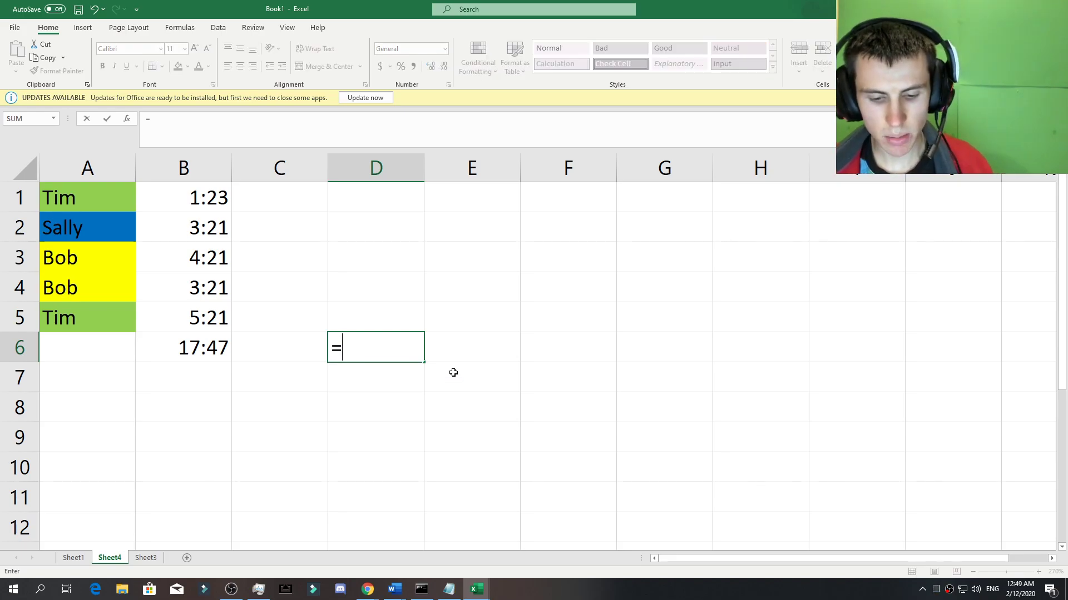
type("SUMIF")
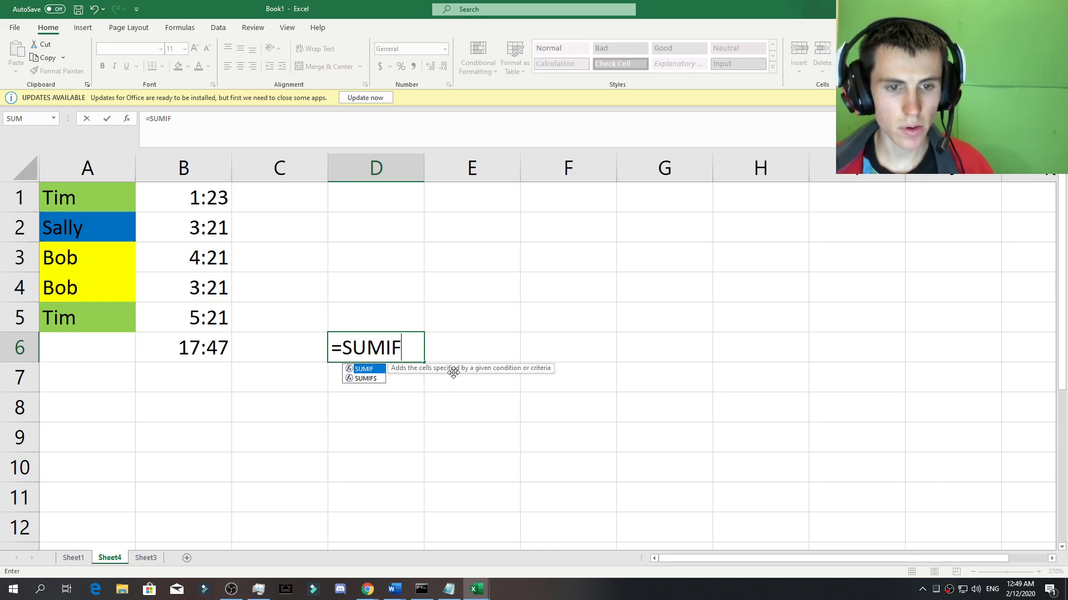
type("(")
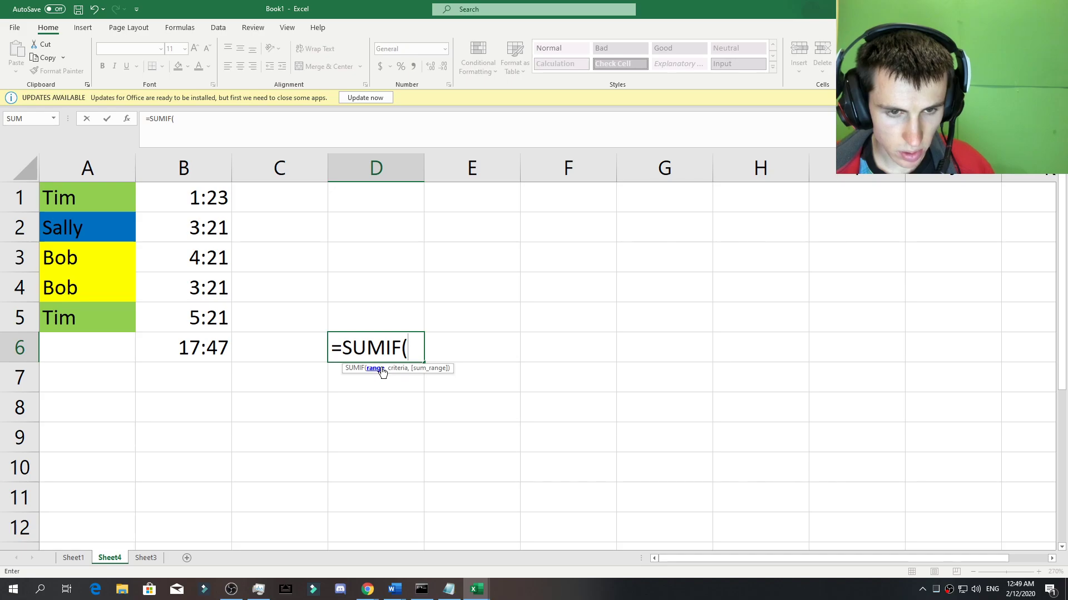
left_click_drag(111, 199, 130, 313)
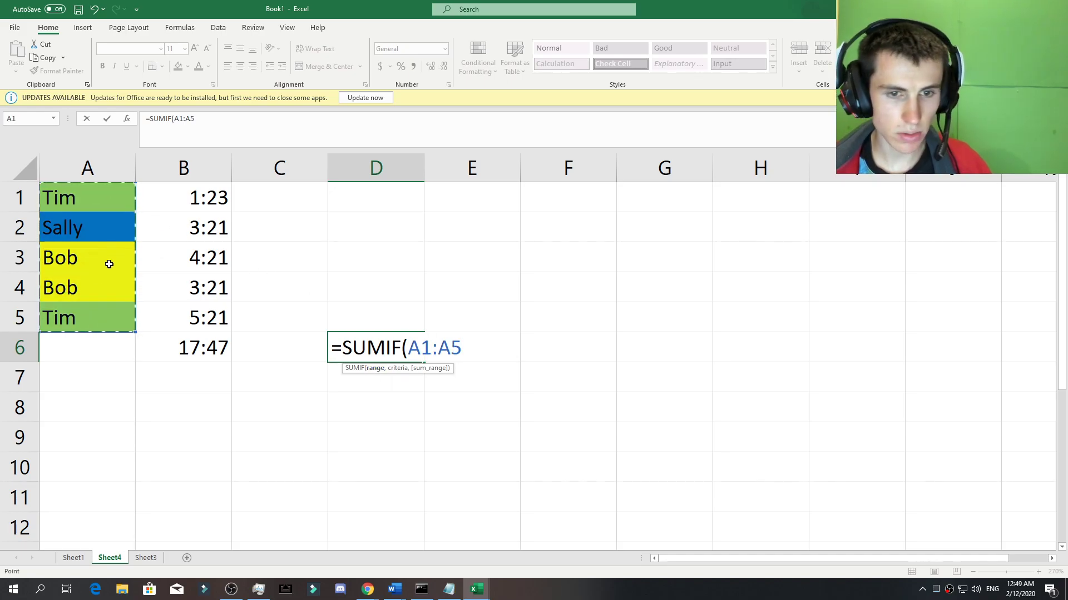
type(",")
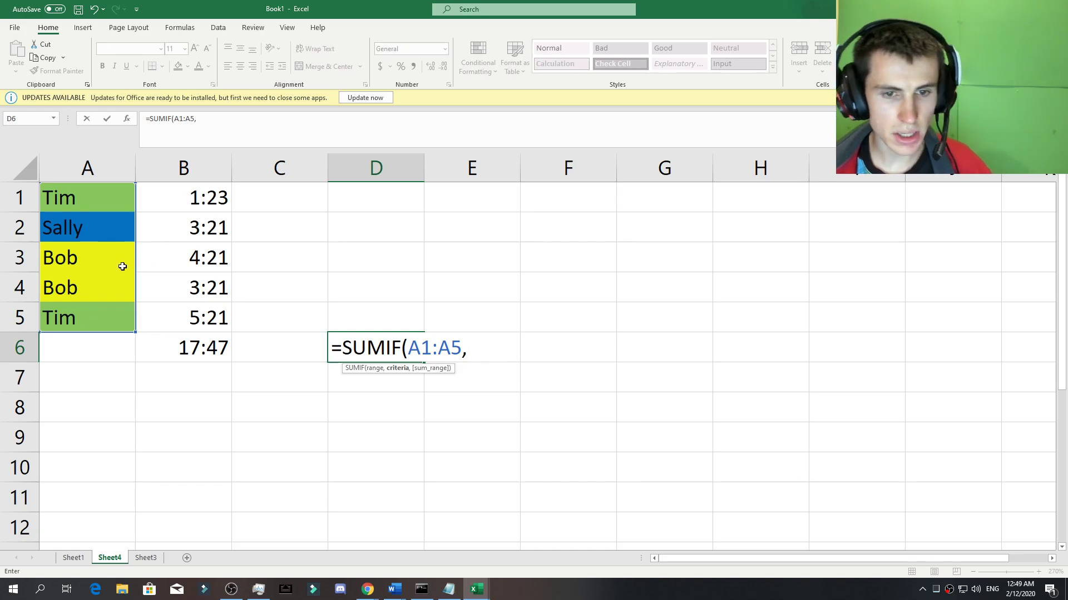
left_click(88, 259)
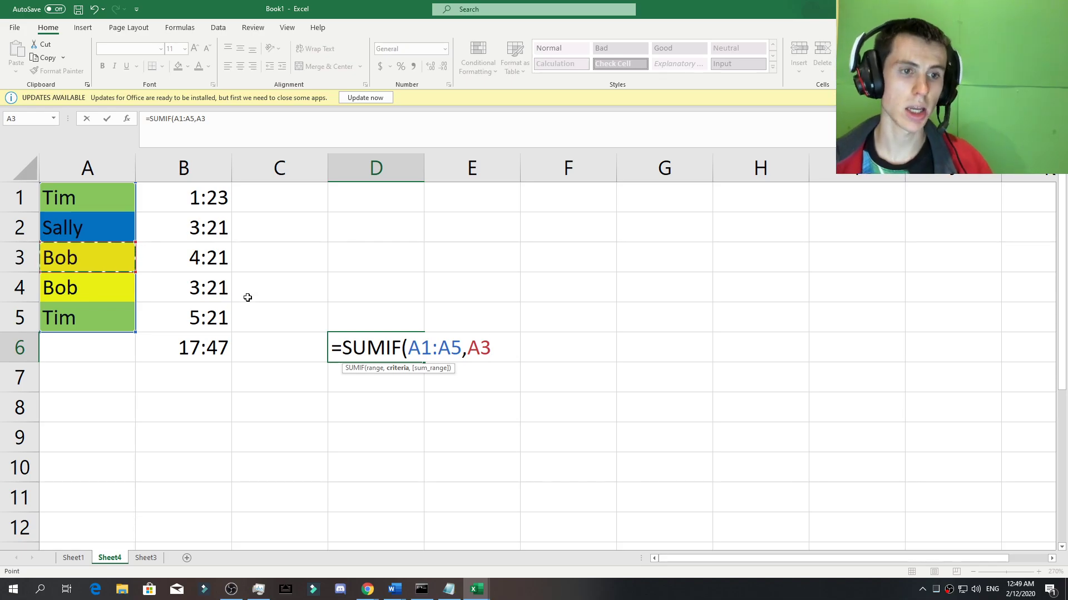
type(",")
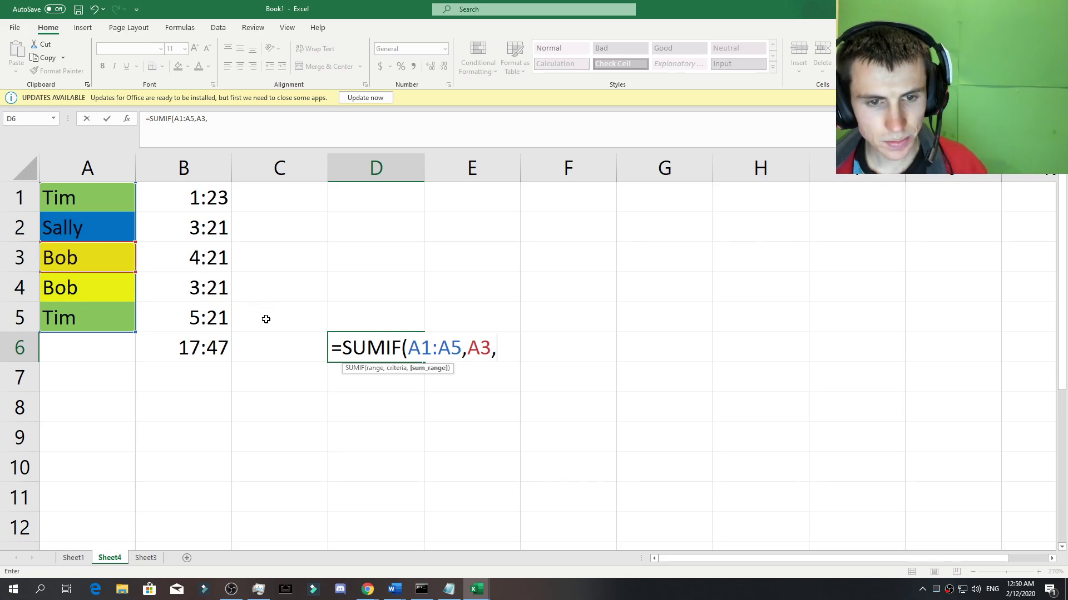
left_click(209, 197)
left_click_drag(209, 198, 228, 319)
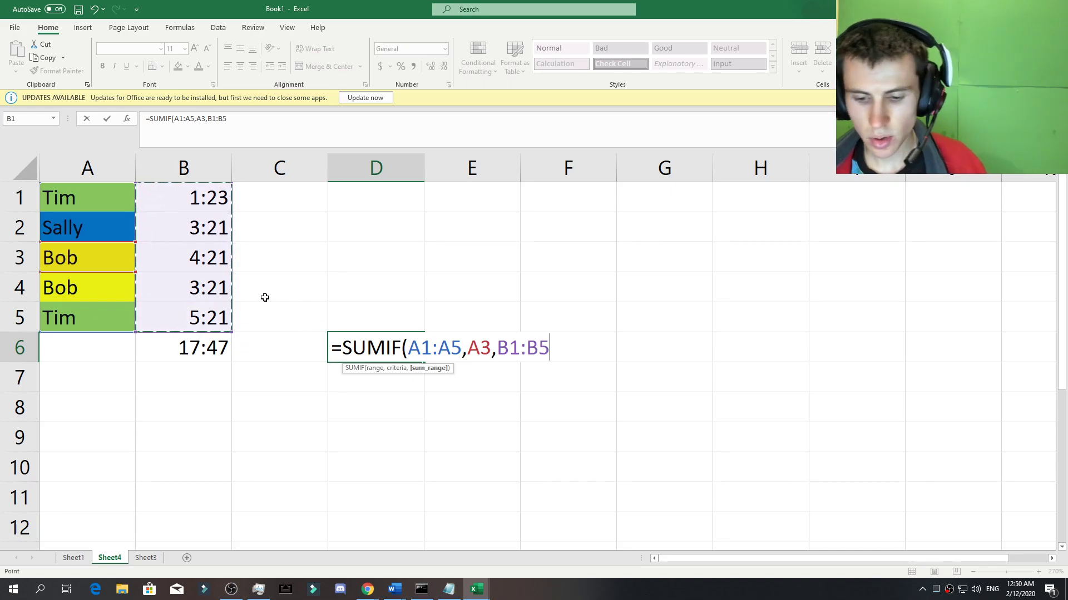
type(")")
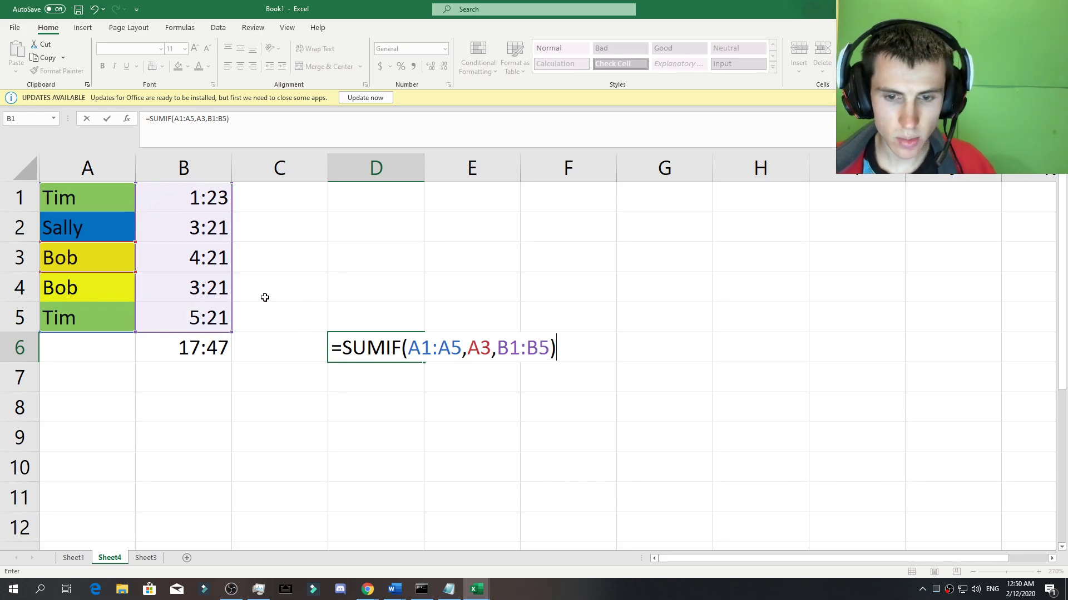
key("Return")
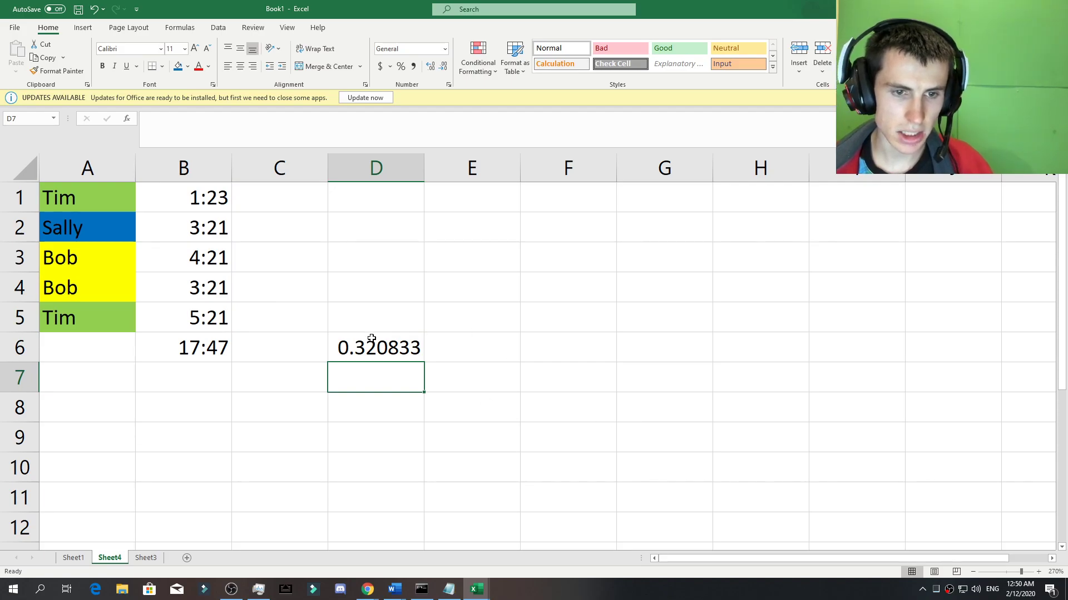
Step: Apply the custom number format mm:ss to the SUMIF result in D6
left_click(371, 339)
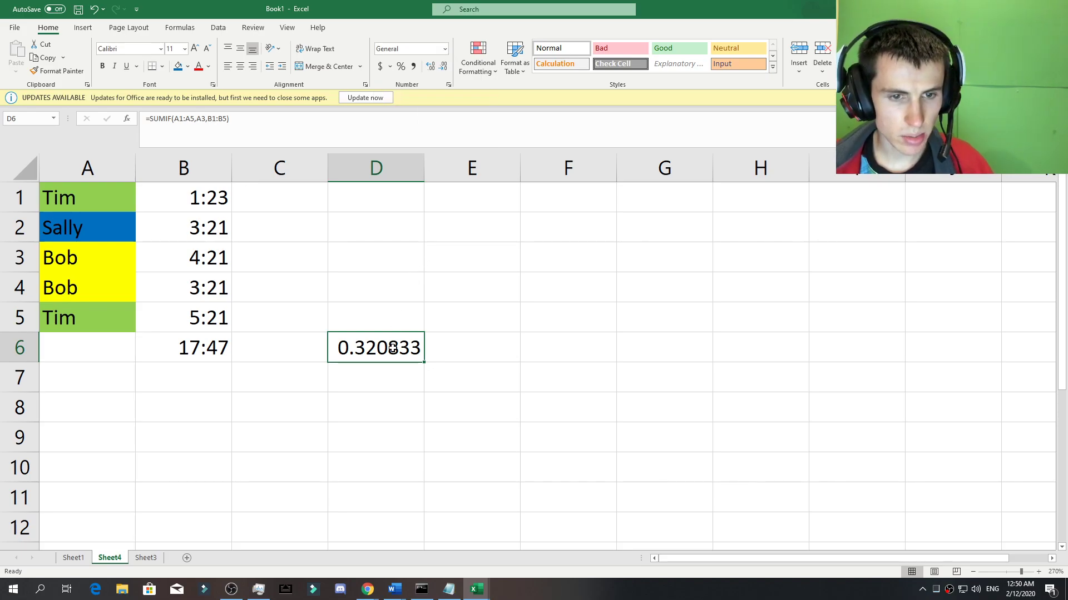
left_click(444, 49)
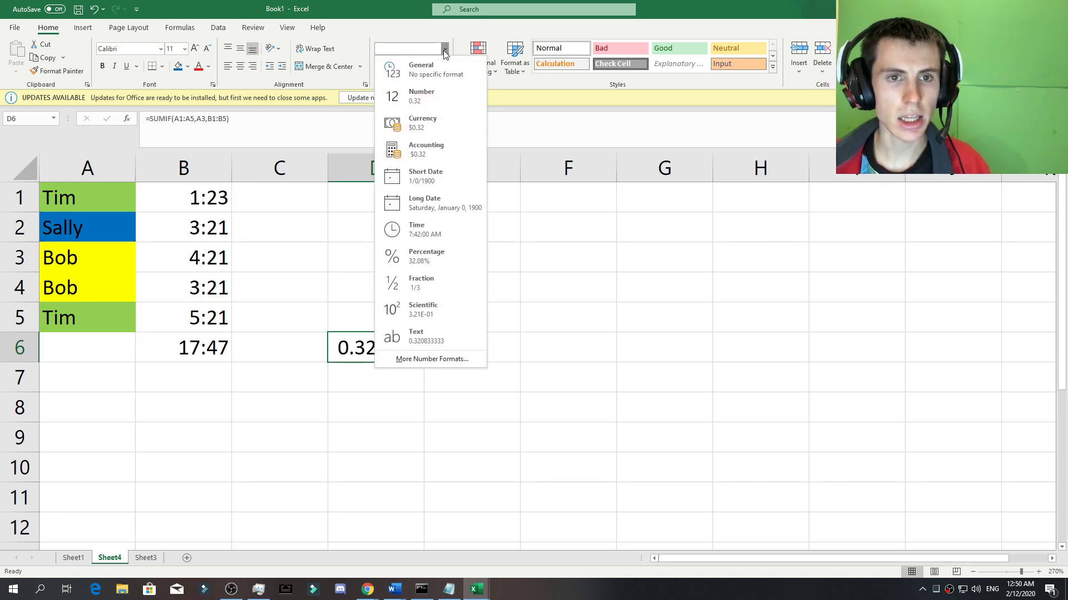
left_click(433, 358)
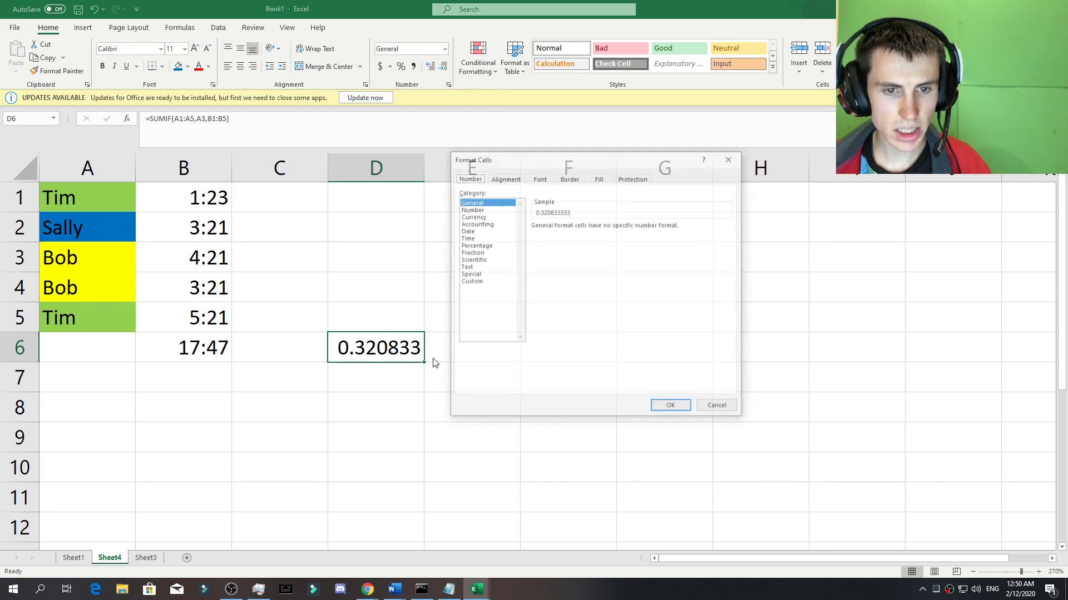
left_click(478, 281)
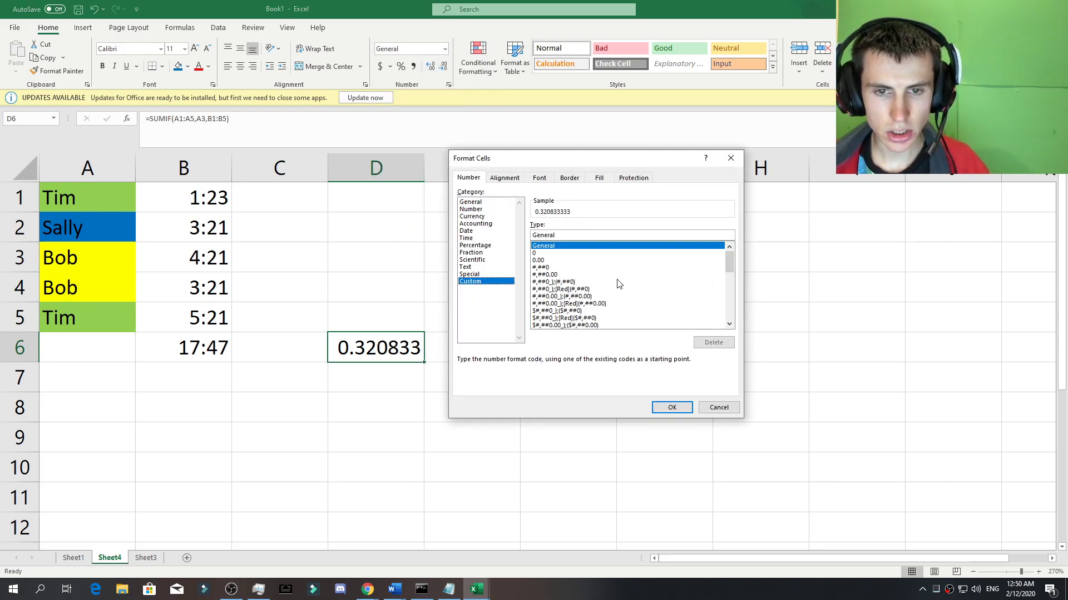
left_click_drag(733, 257, 734, 298)
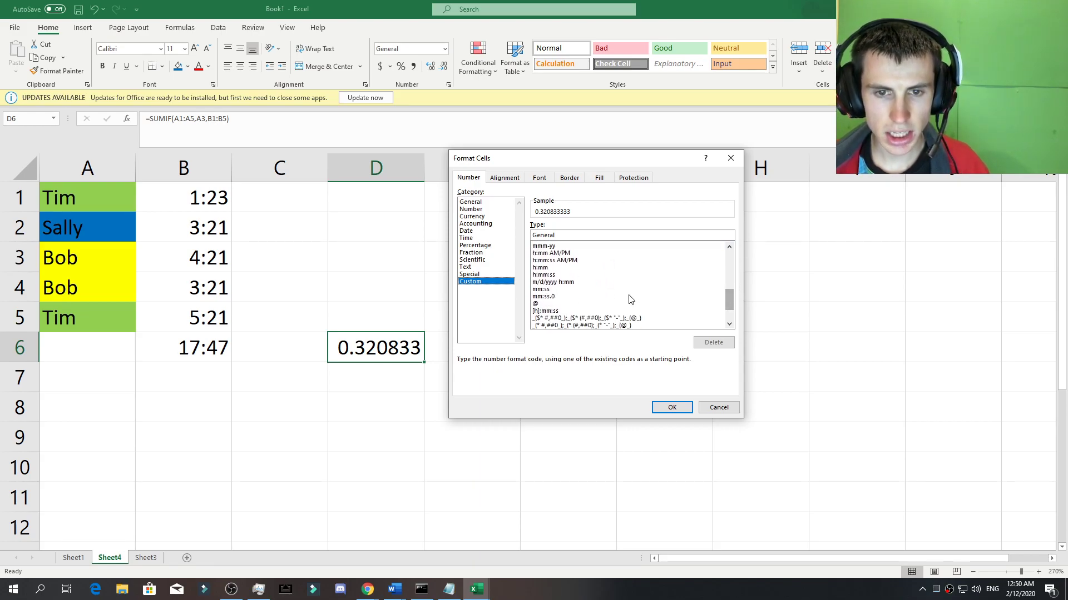
left_click(611, 296)
left_click(598, 274)
left_click(575, 290)
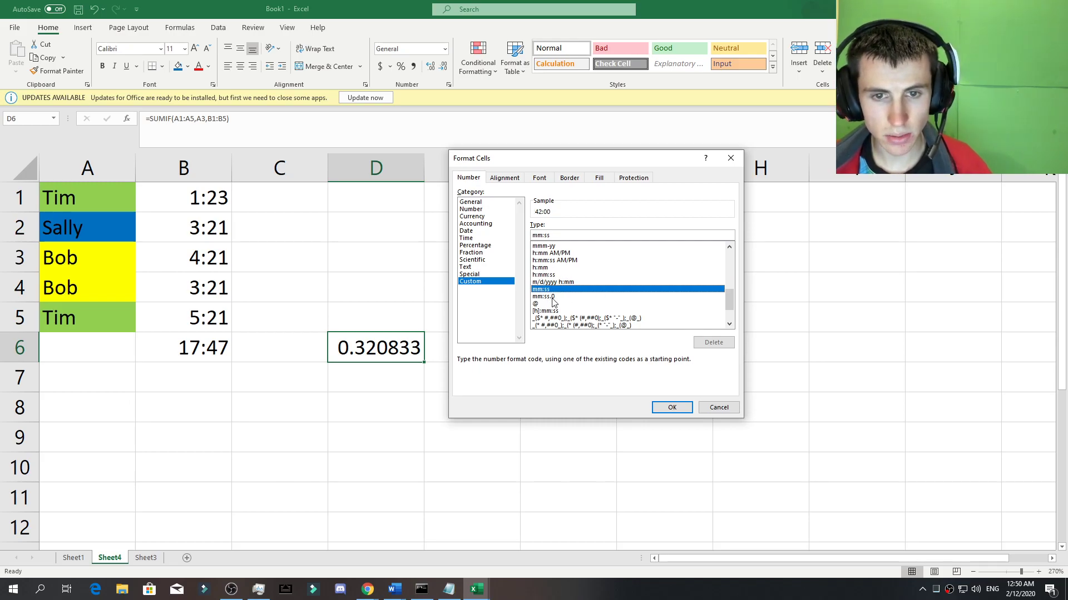
left_click(675, 408)
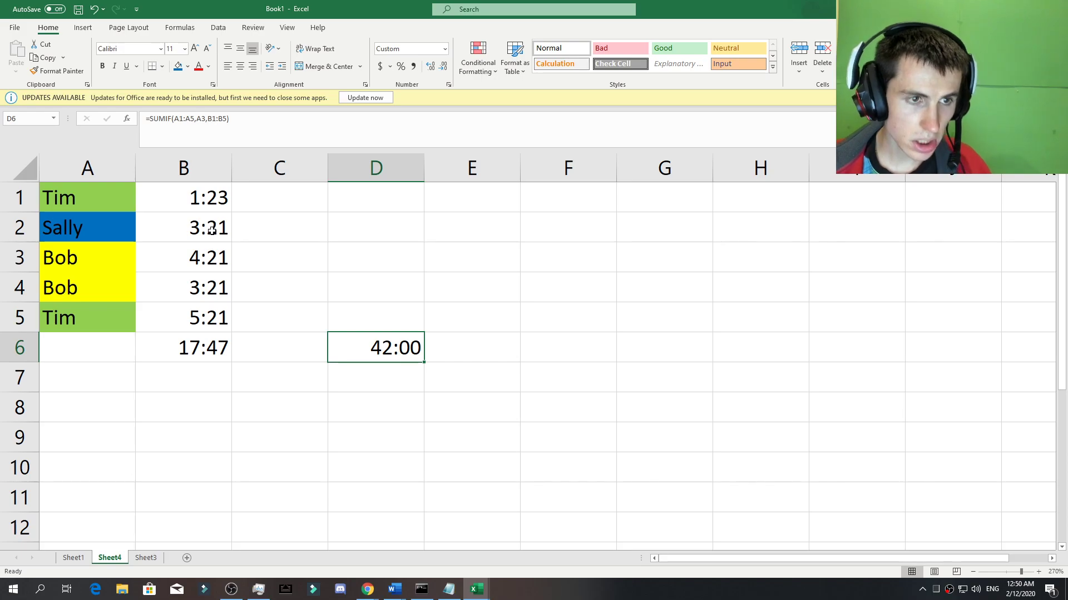
Step: Apply the custom number format mm:ss to the time in B3
left_click(206, 256)
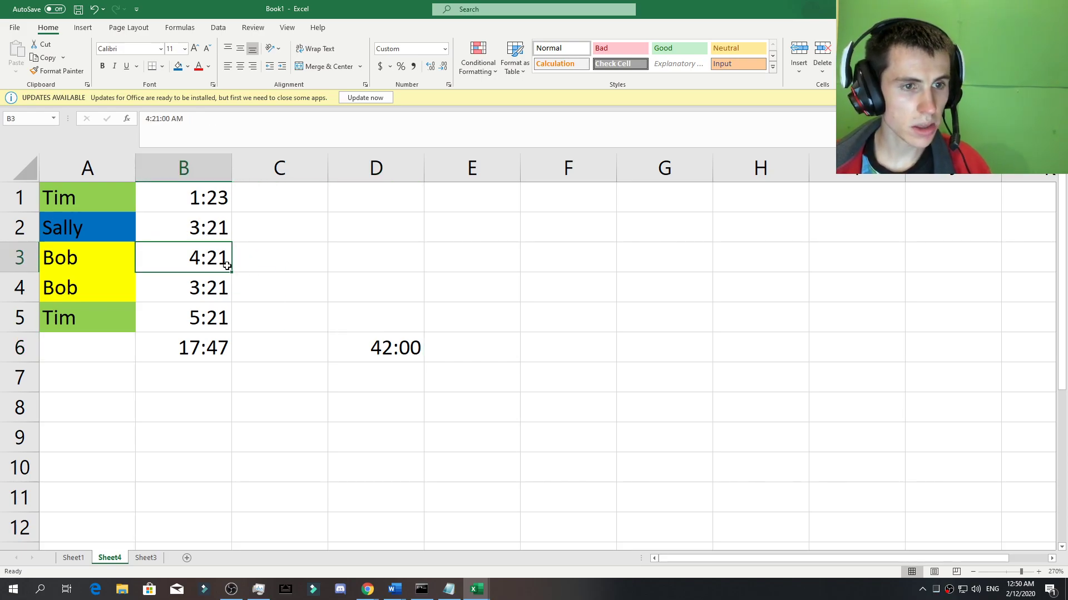
left_click(445, 49)
left_click(448, 357)
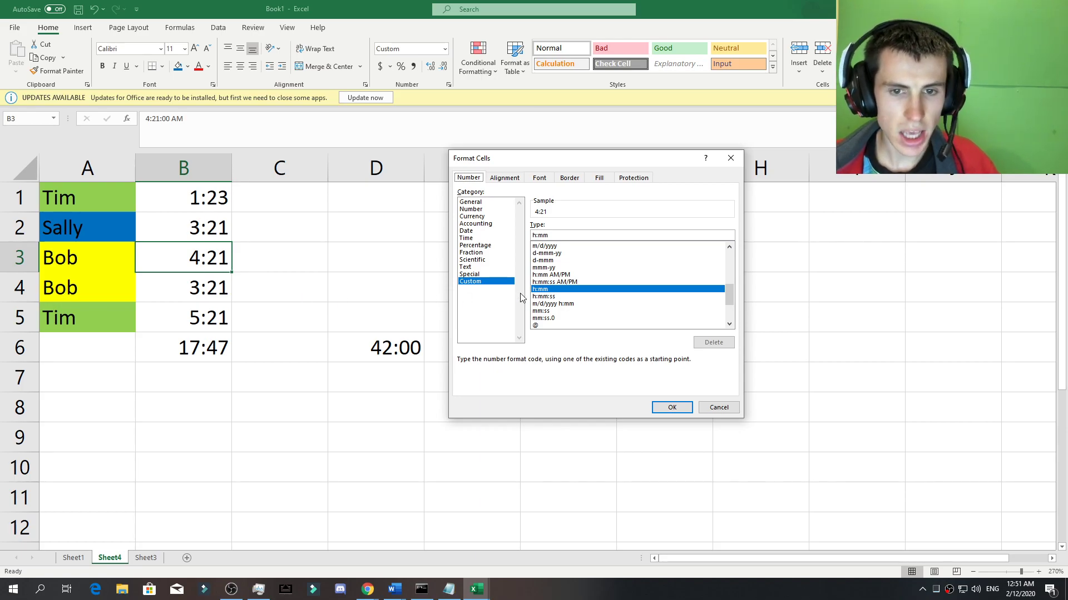
left_click(540, 311)
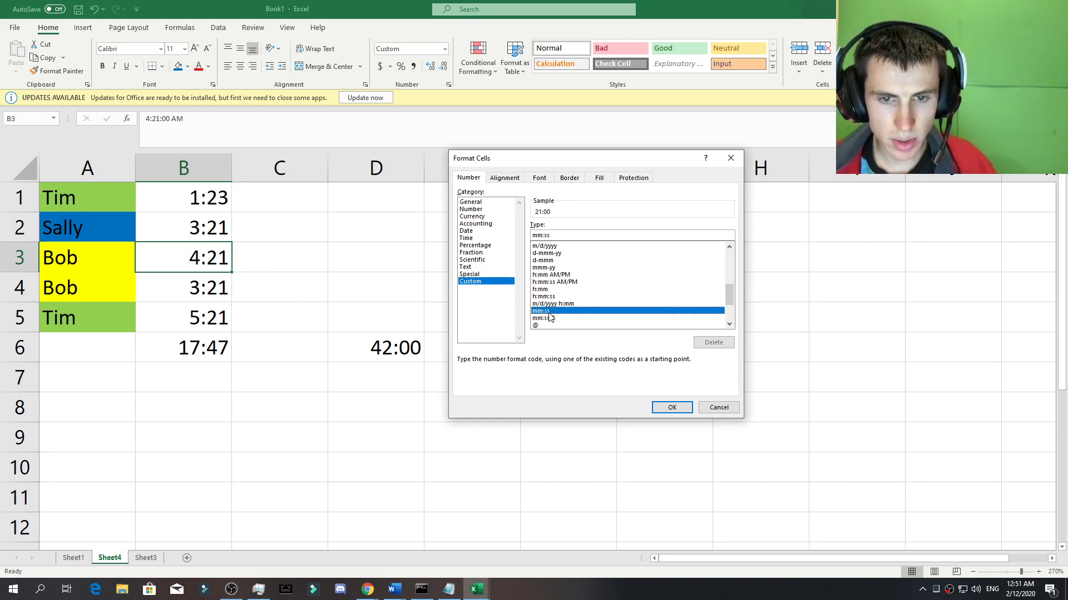
left_click(671, 408)
Step: Apply the custom number format mm:ss to all the times and their total in B1:B6
left_click_drag(215, 198, 228, 311)
left_click(334, 299)
mouse_move(207, 197)
left_mouse_down()
mouse_move(214, 313)
mouse_move(217, 202)
left_mouse_up()
left_click(253, 296)
left_click(213, 348)
left_click(445, 49)
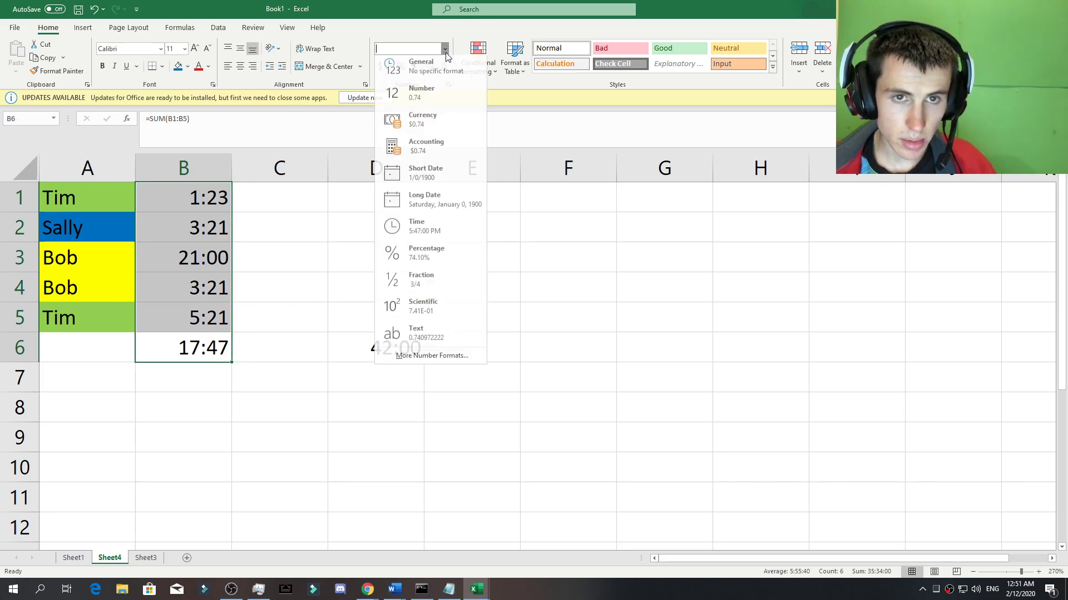
left_click(456, 356)
left_click(471, 276)
left_click(471, 282)
left_click_drag(727, 264, 730, 323)
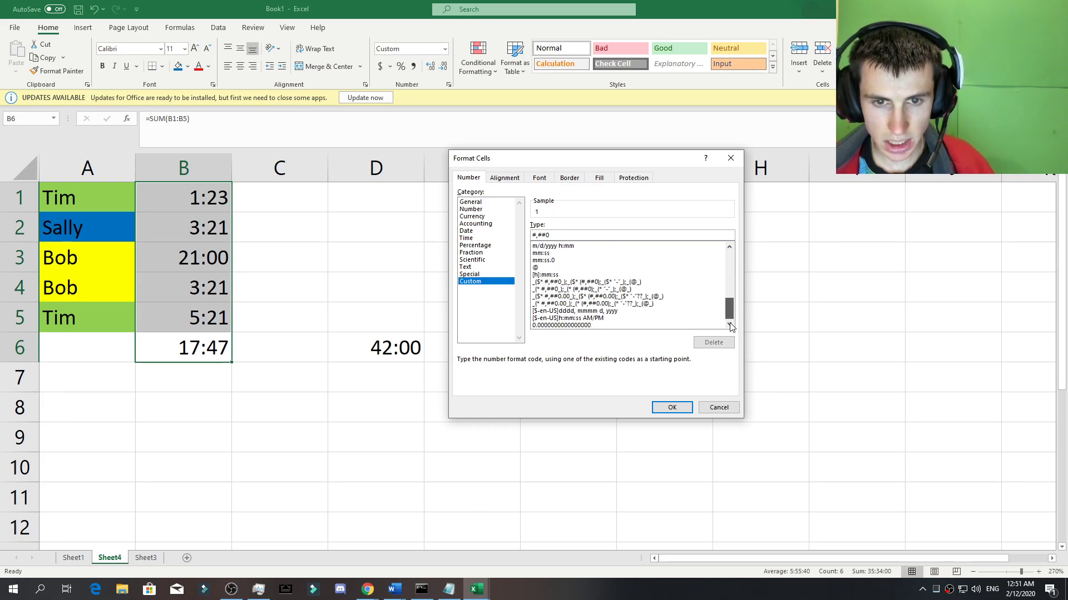
left_click(541, 254)
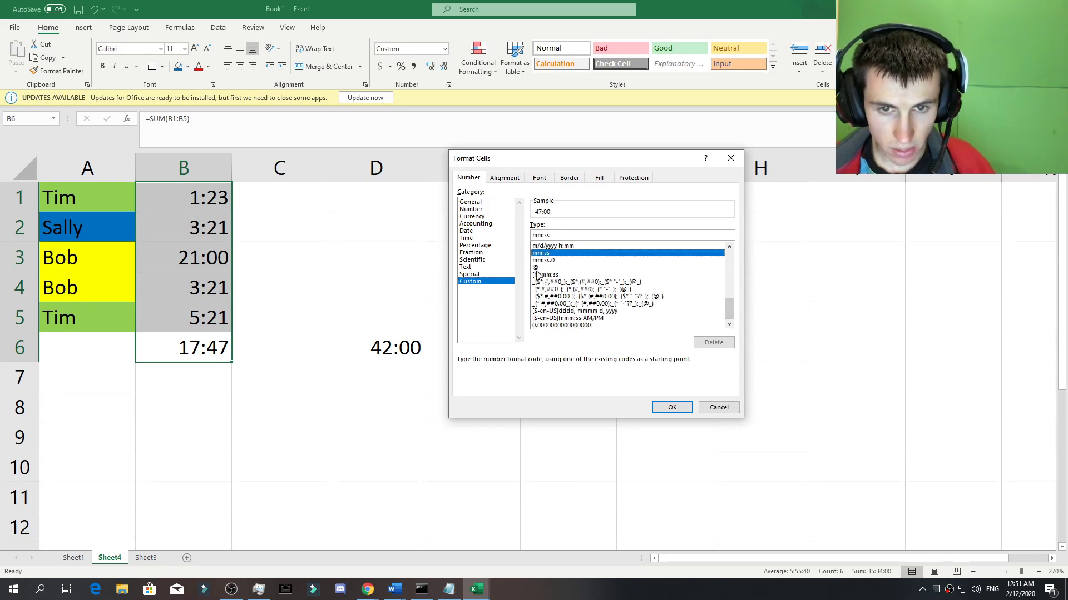
scroll(582, 296, "up", 2)
left_click(681, 408)
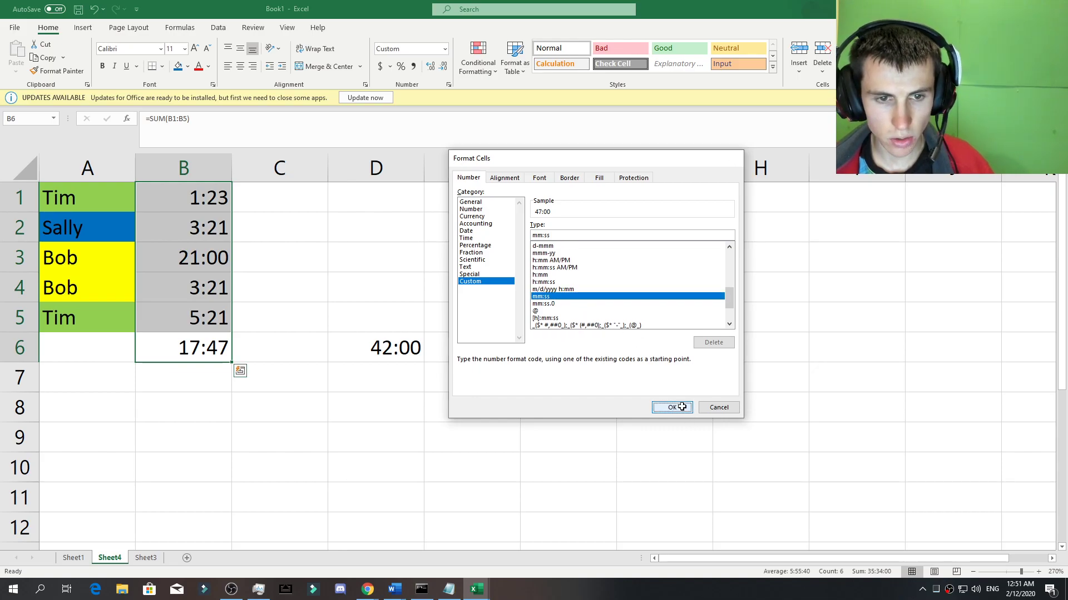
Step: Check the SUMIF formula and result in D6 against the matching times in B3 and B4
double_click(383, 350)
key("Return")
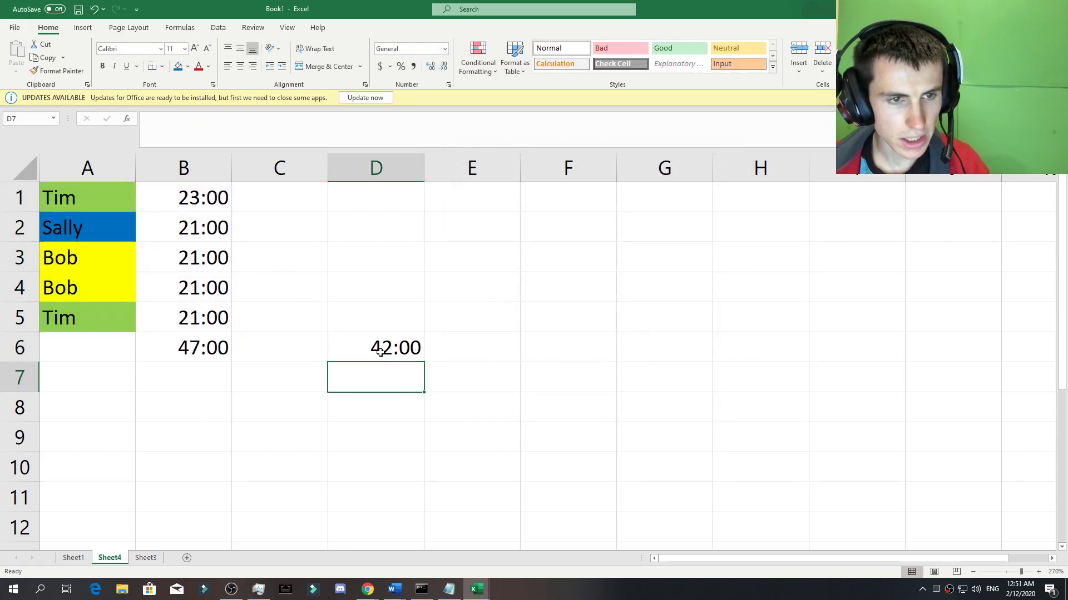
left_click(379, 351)
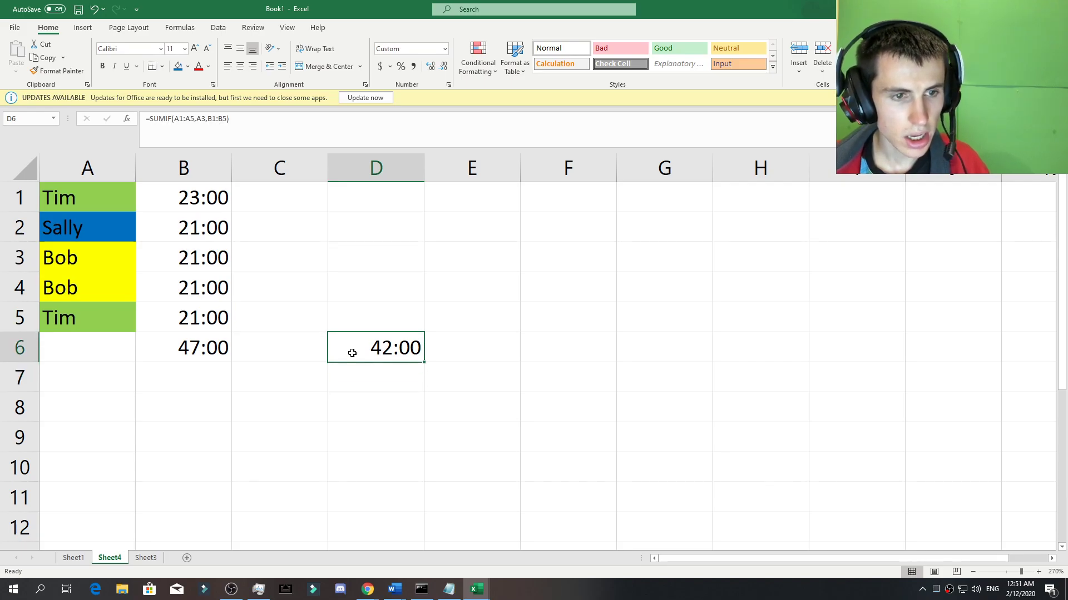
left_click(201, 258)
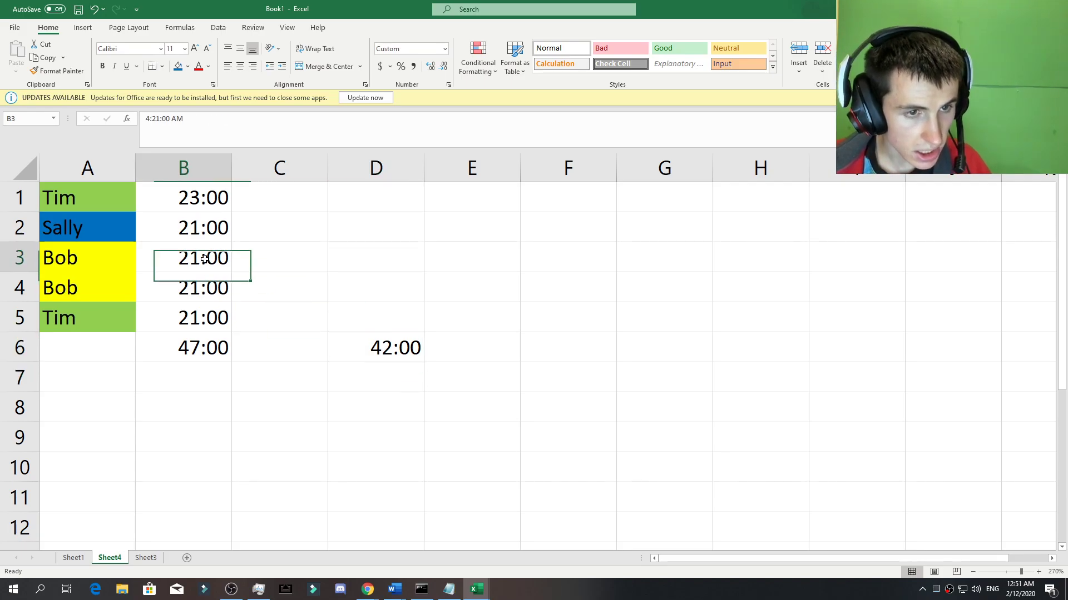
left_click(310, 324)
left_click(370, 344)
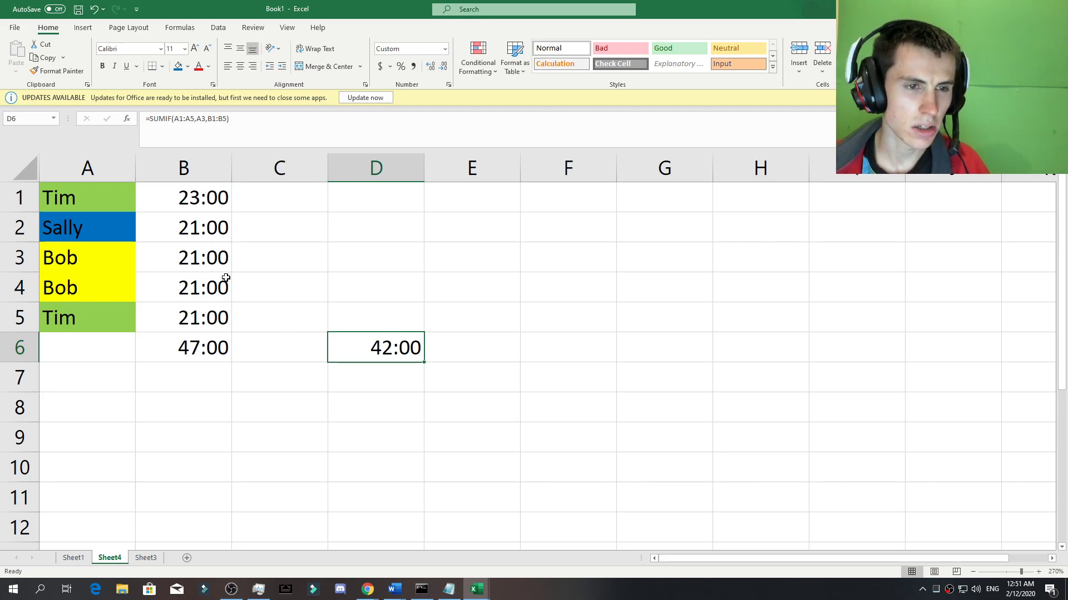
left_click(203, 257)
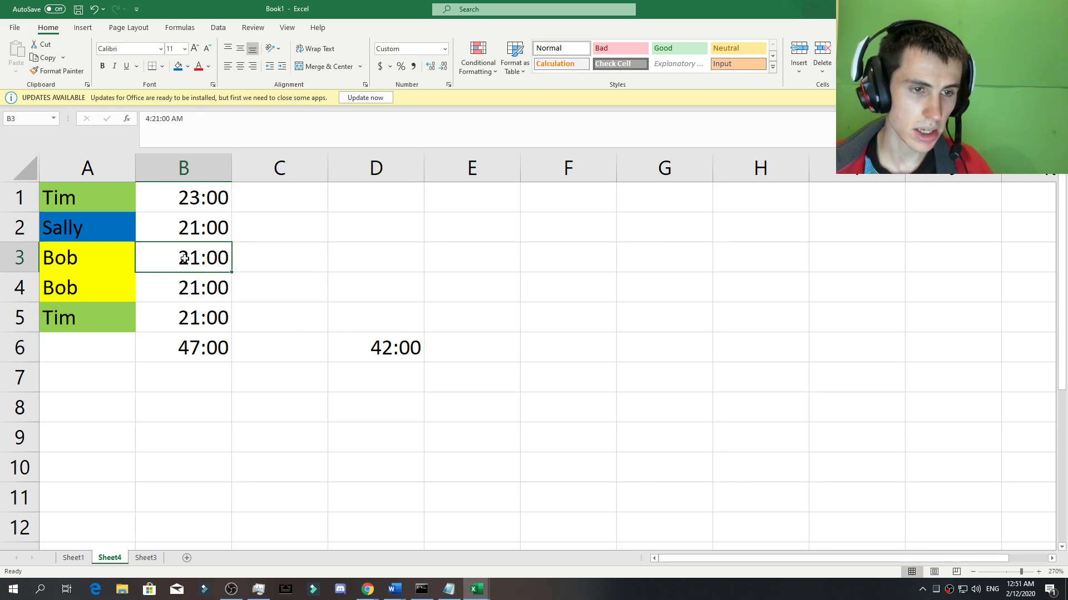
left_click(184, 291)
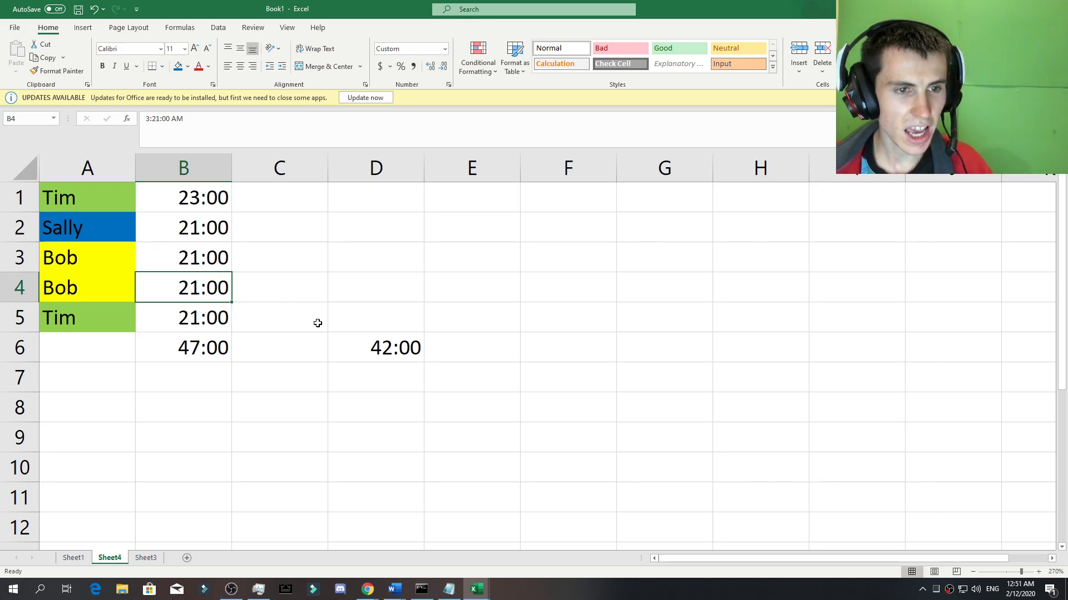
left_click(385, 346)
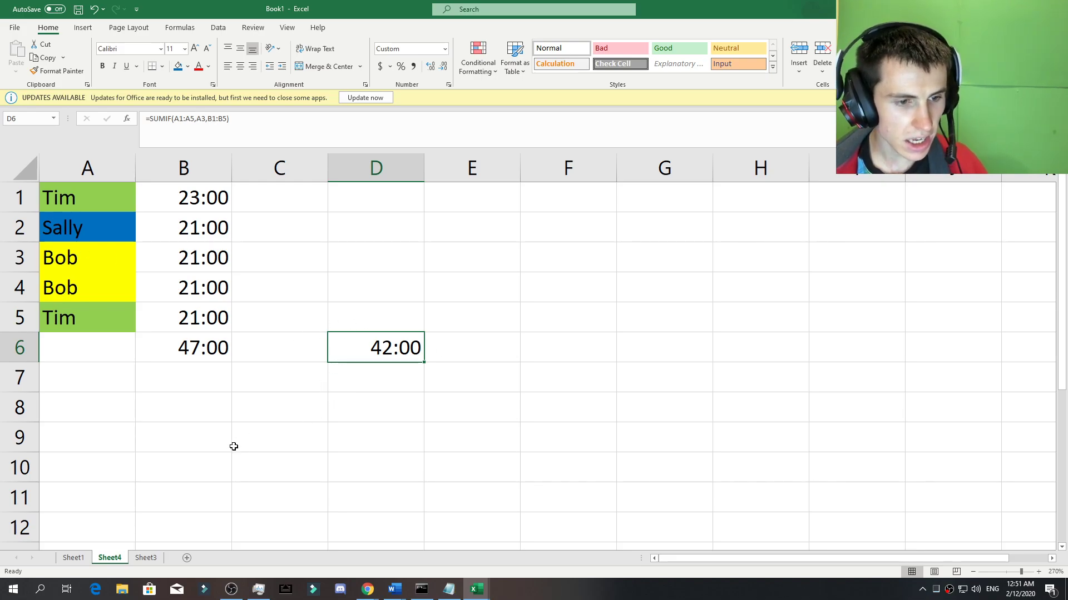
Step: On Sheet1, clear the total of all times in B9 and select the Running total in D9
left_click(73, 559)
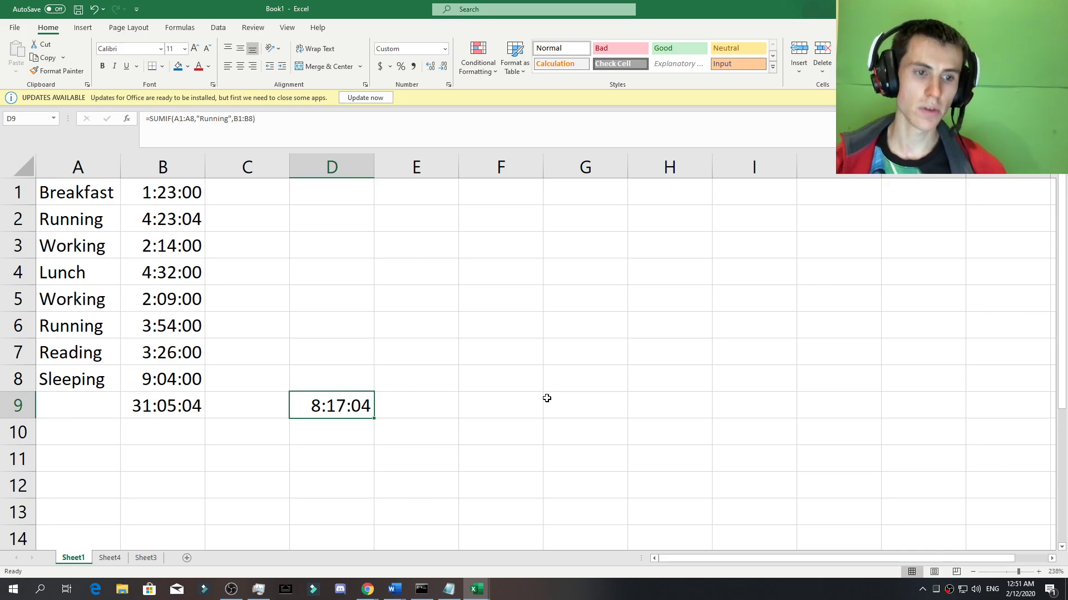
left_click(181, 414)
left_click(222, 410)
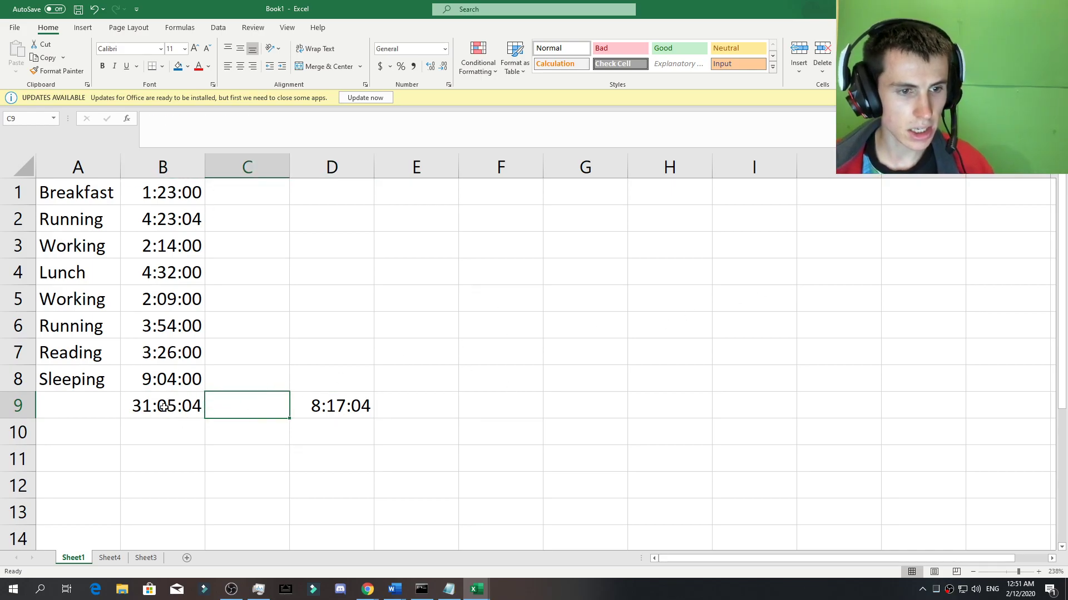
left_click(164, 408)
key("BackSpace")
left_click(320, 406)
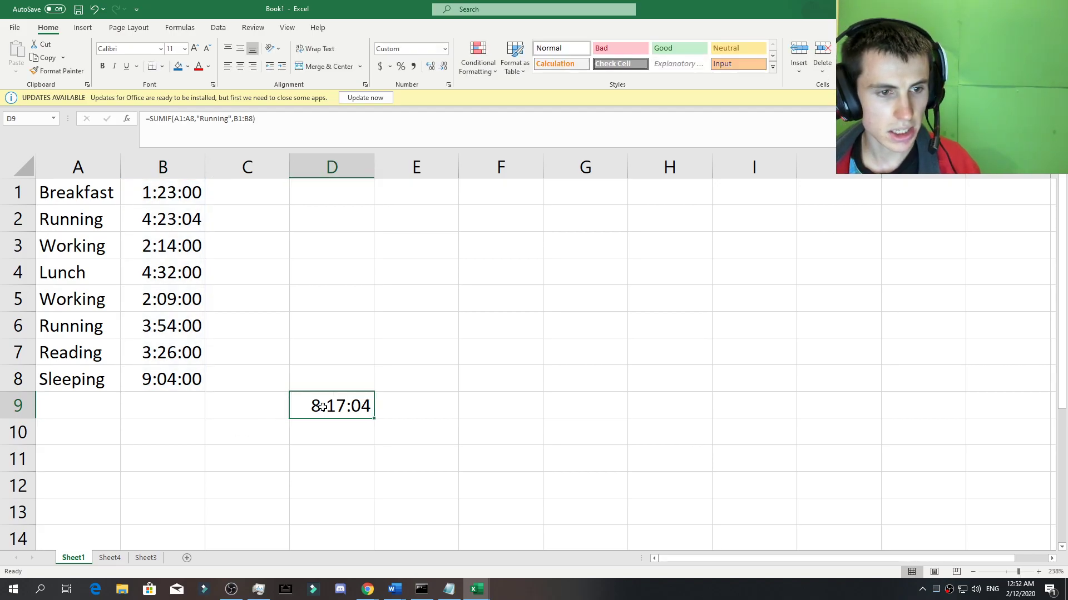
Step: Total all the times in B1:B8 with the formula =SUM(B1:B8) in B9 and select the resulting cell
left_click(171, 413)
type("-SUNM")
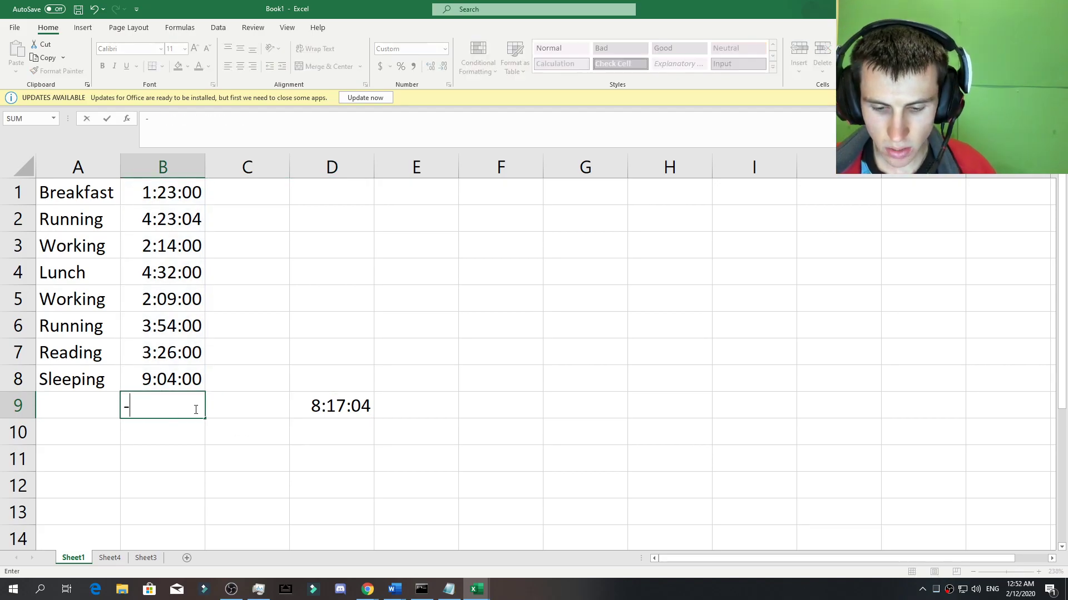
key("BackSpace")
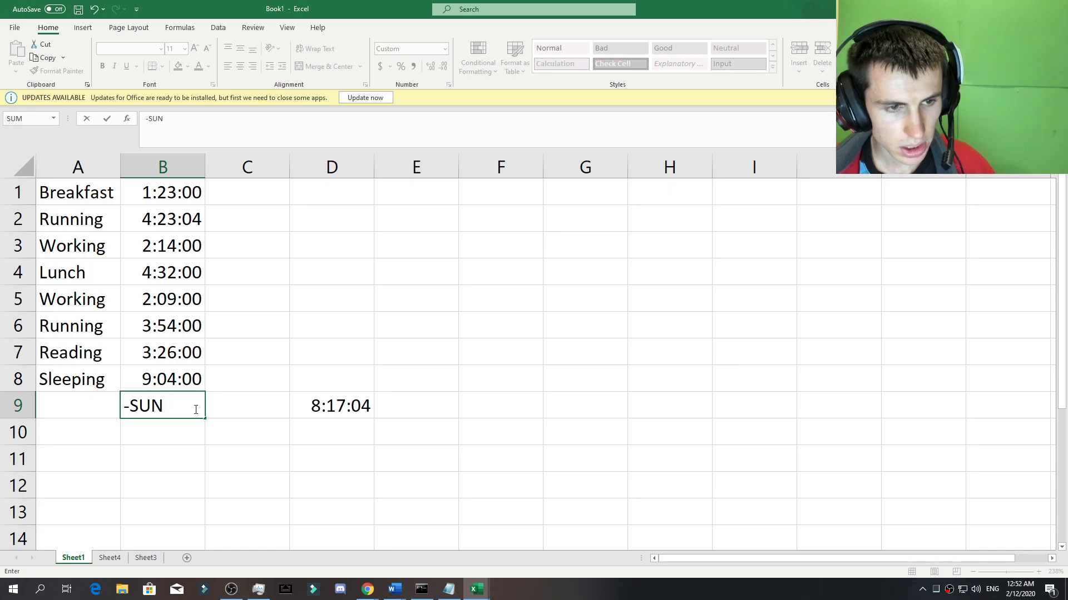
key("BackSpace")
key("BackSpace")
key("BackSpace")
key("BackSpace")
type("=SUM")
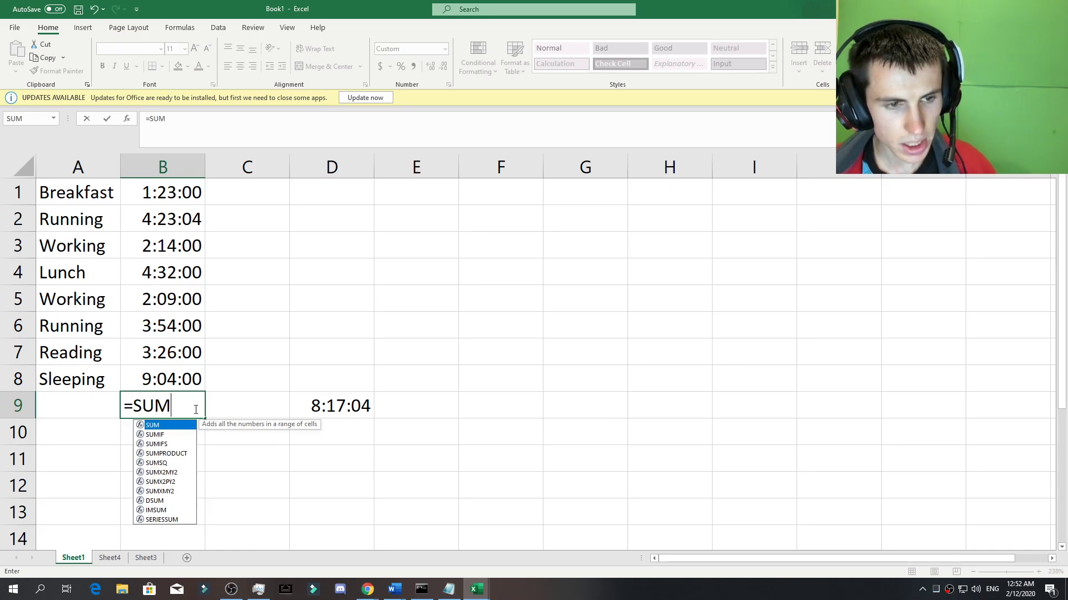
type("(")
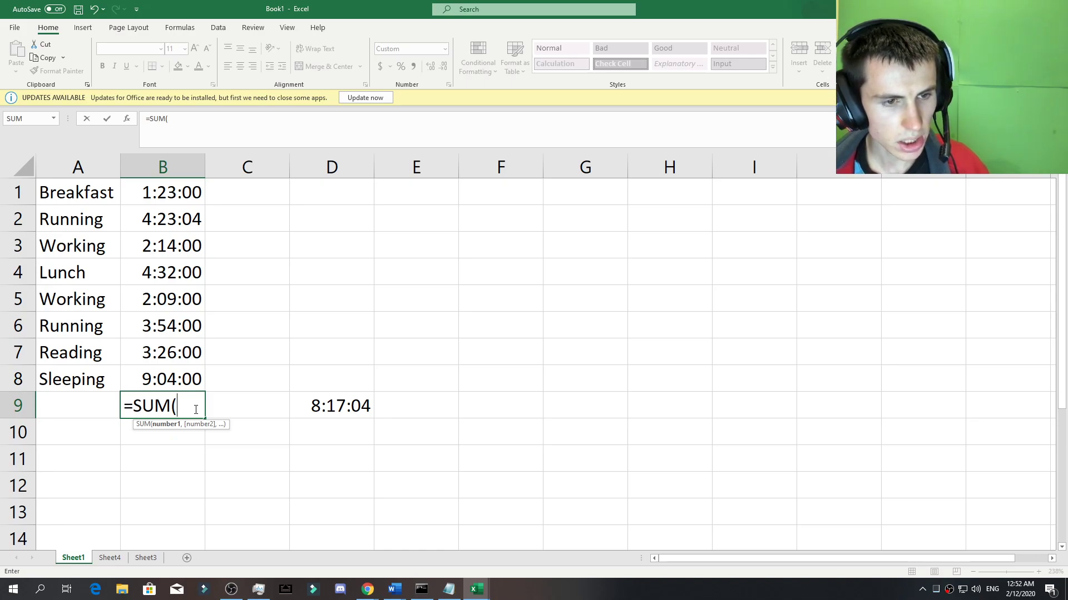
left_click_drag(187, 196, 184, 372)
type(")")
key("Return")
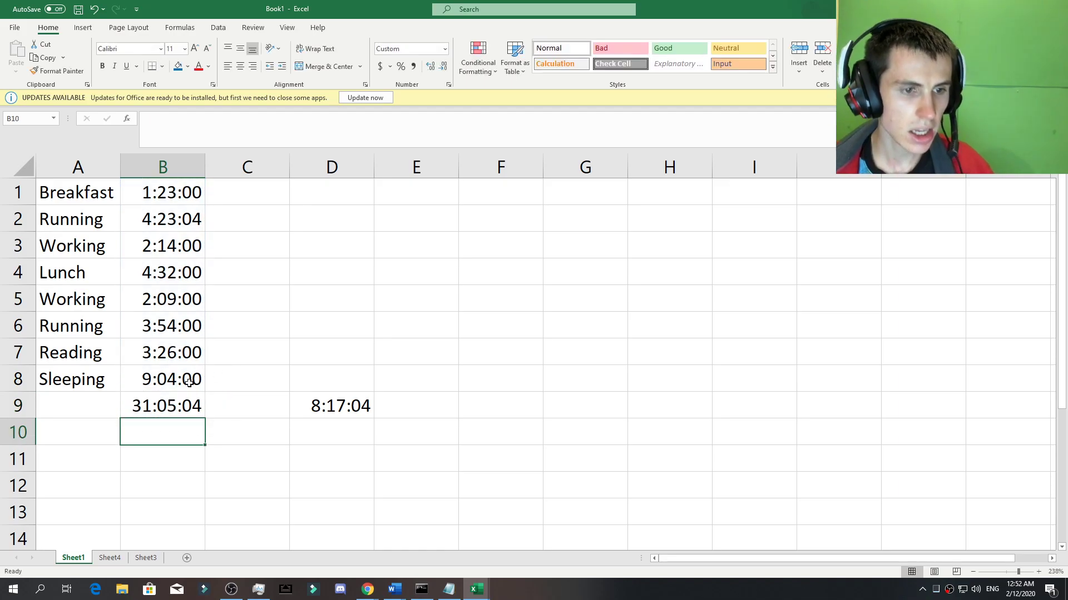
left_click(178, 396)
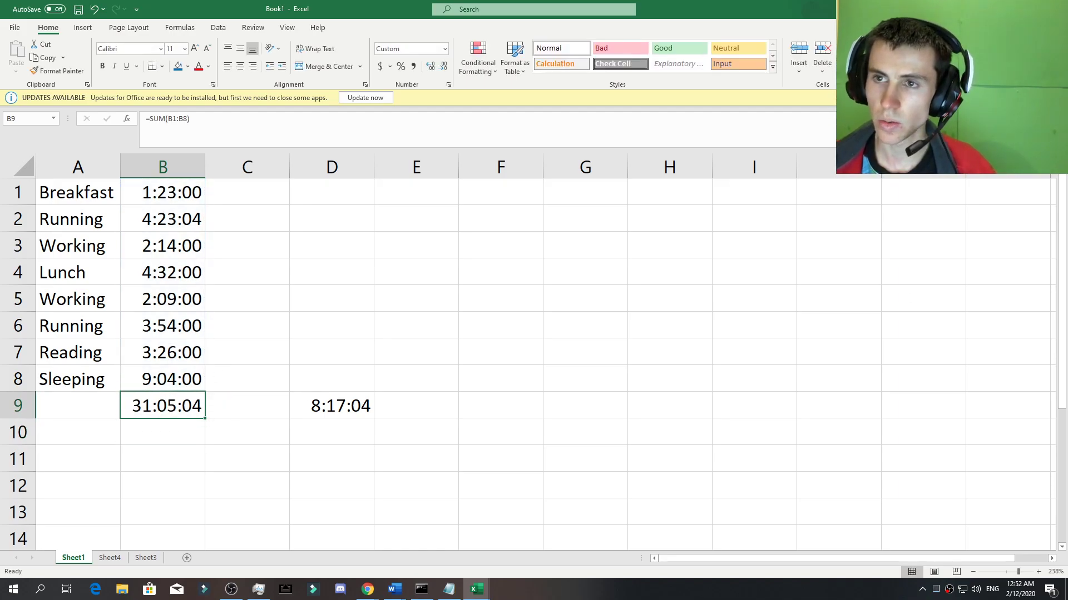